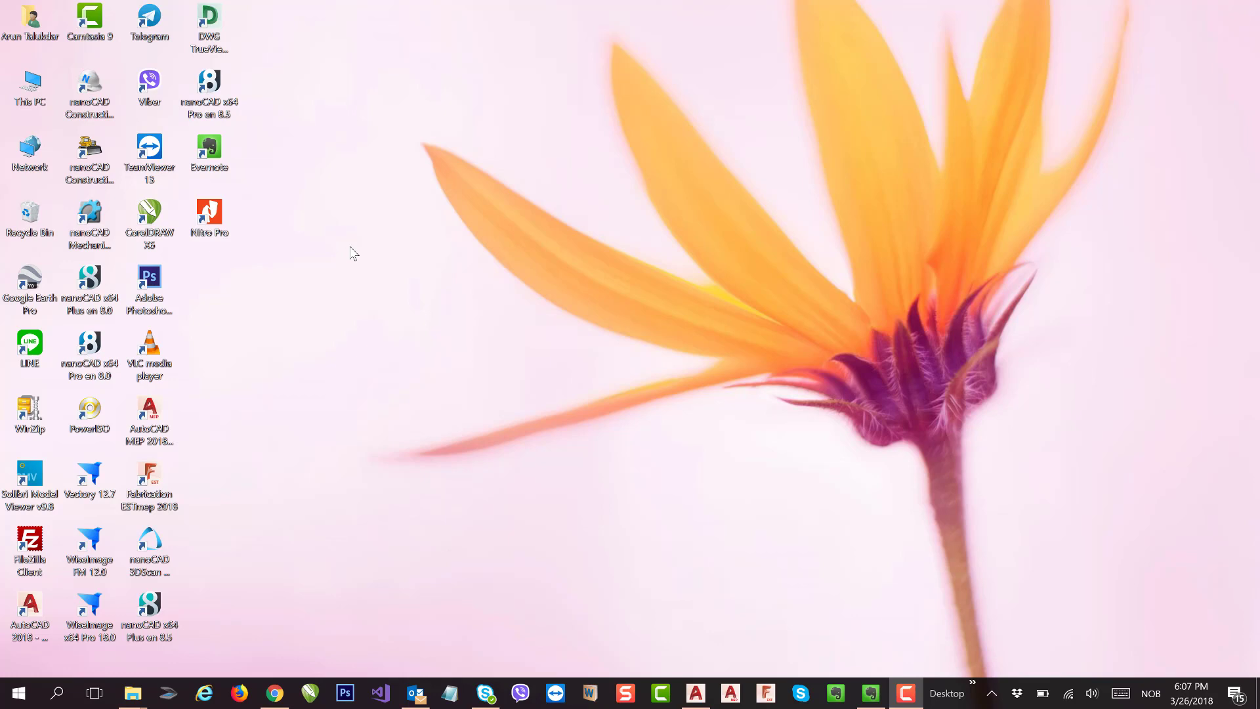
- Launch nanoCAD x64 Pro 8.5 from its desktop shortcut to a blank Untitled0 drawing
double_click(209, 82)
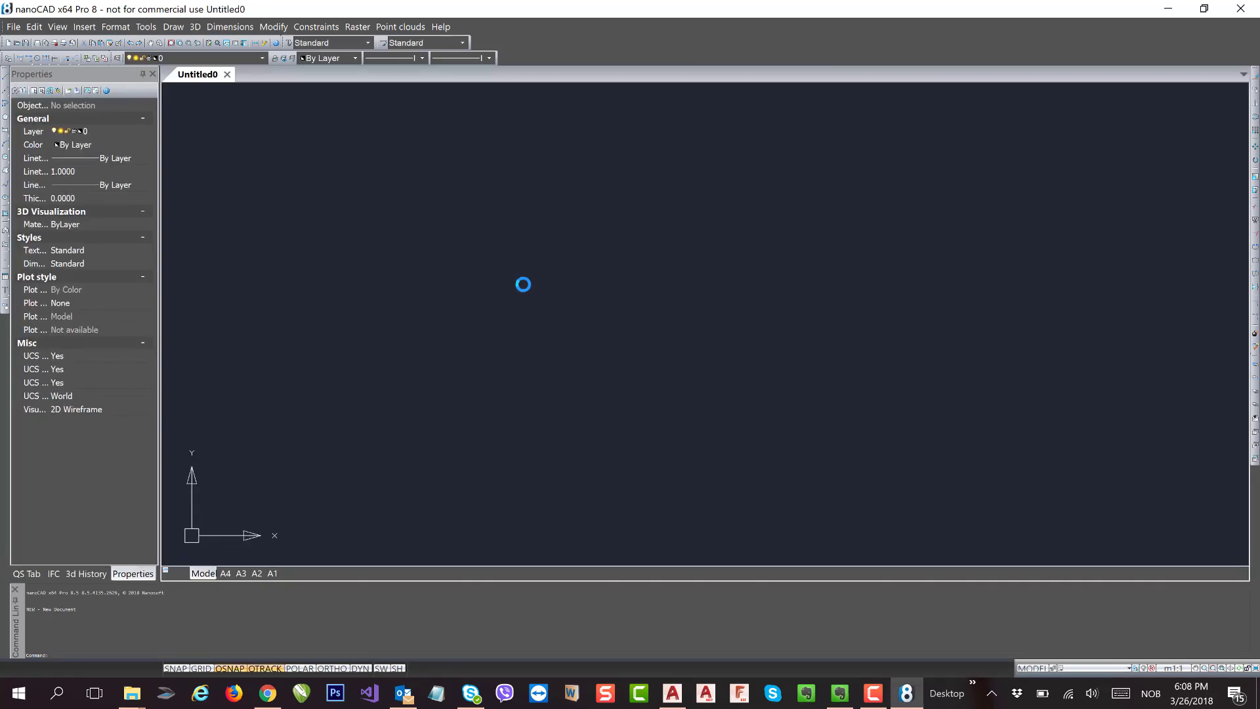
middle_drag(572, 325, 628, 269)
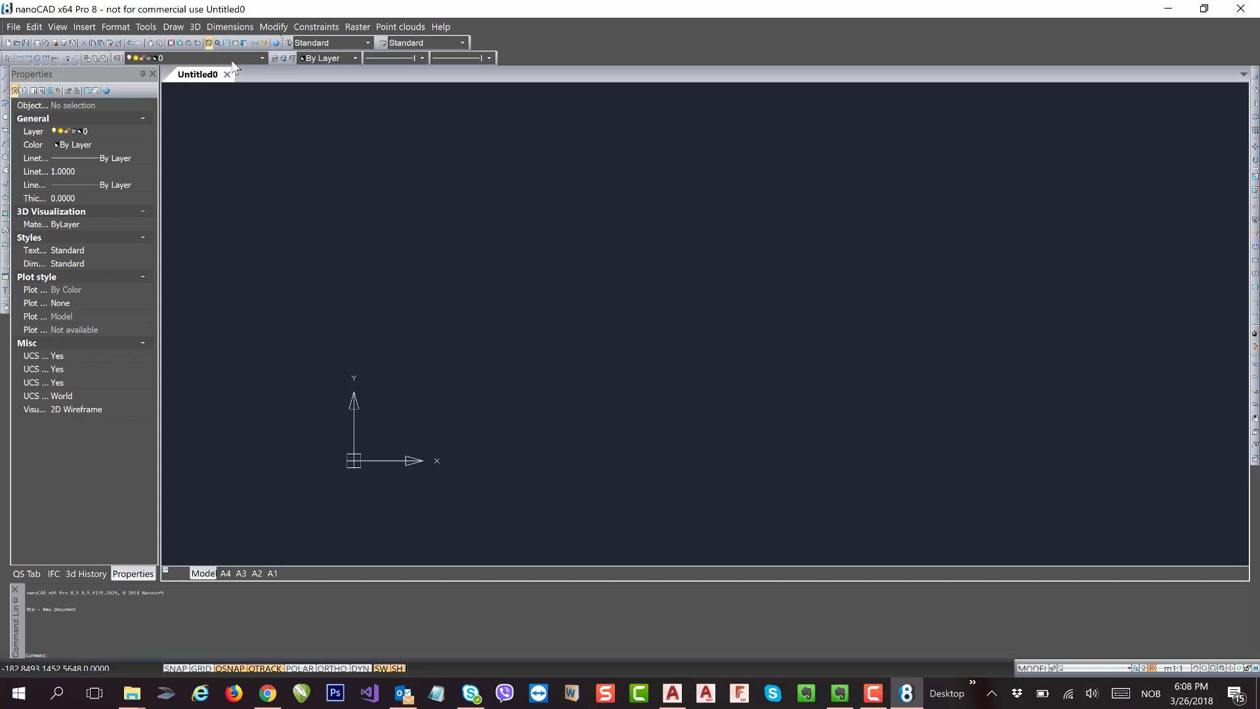
click(172, 26)
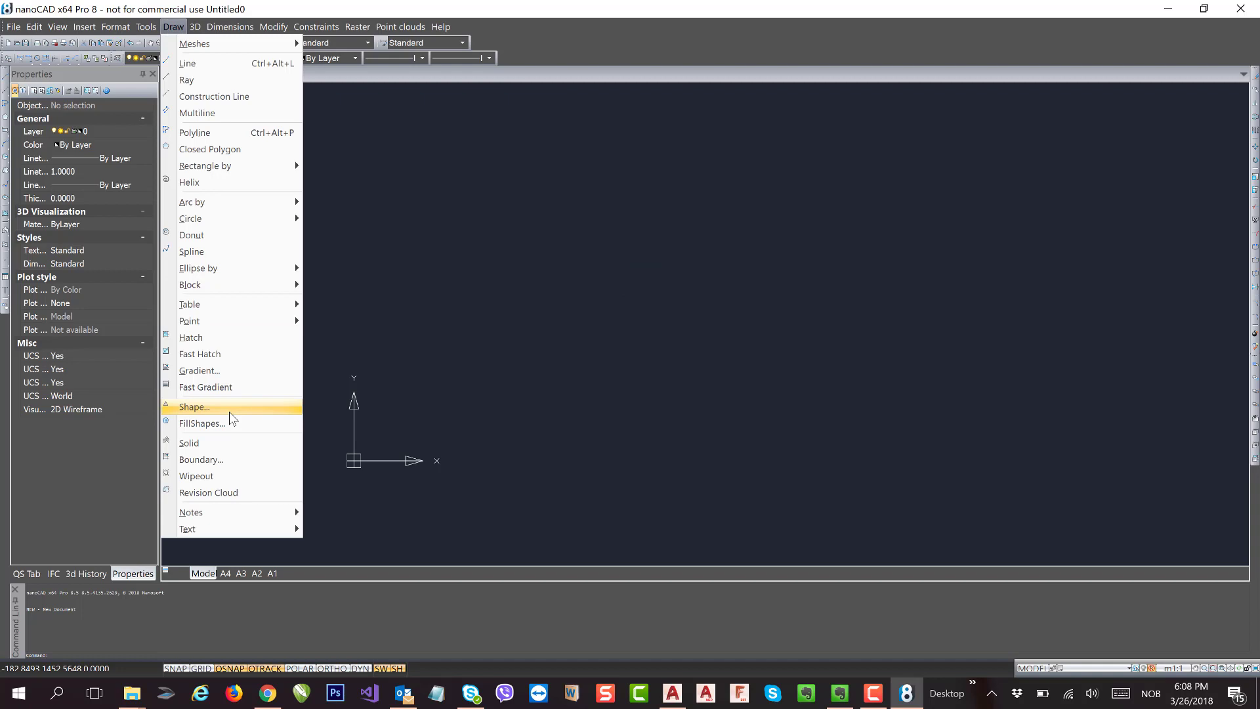
click(481, 302)
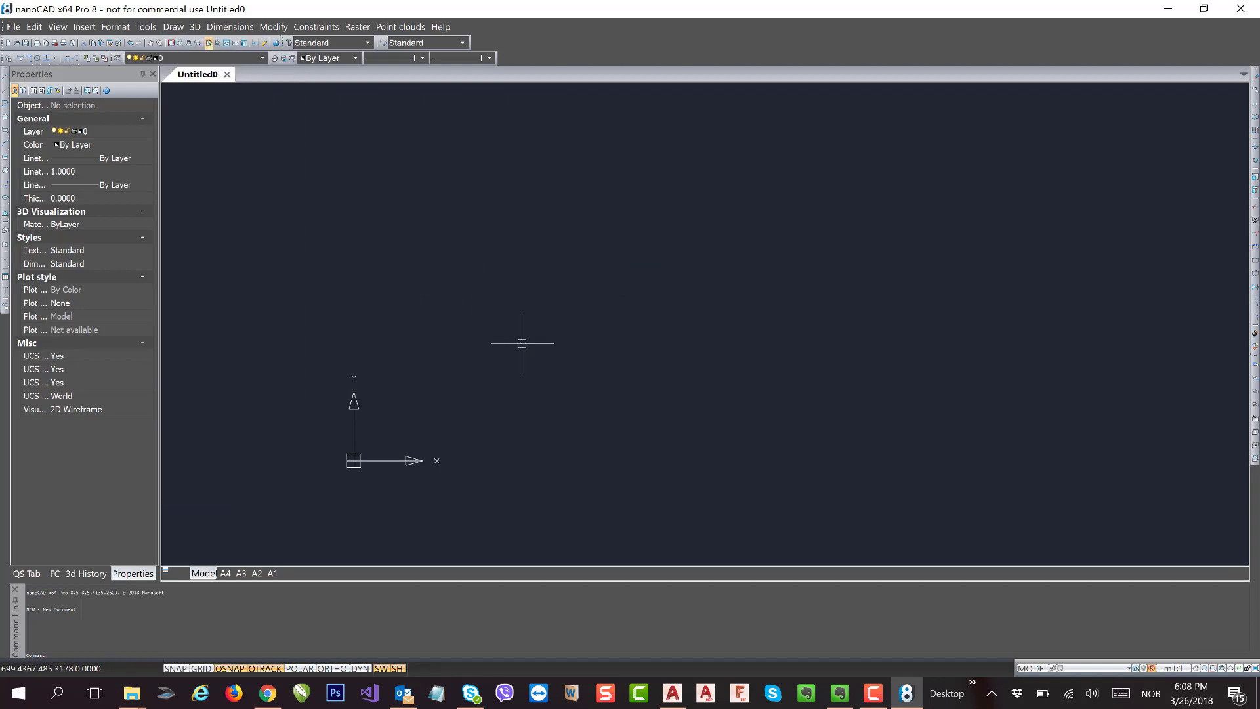
- Draw three connected line segments with the L command
text(l)
key(Return)
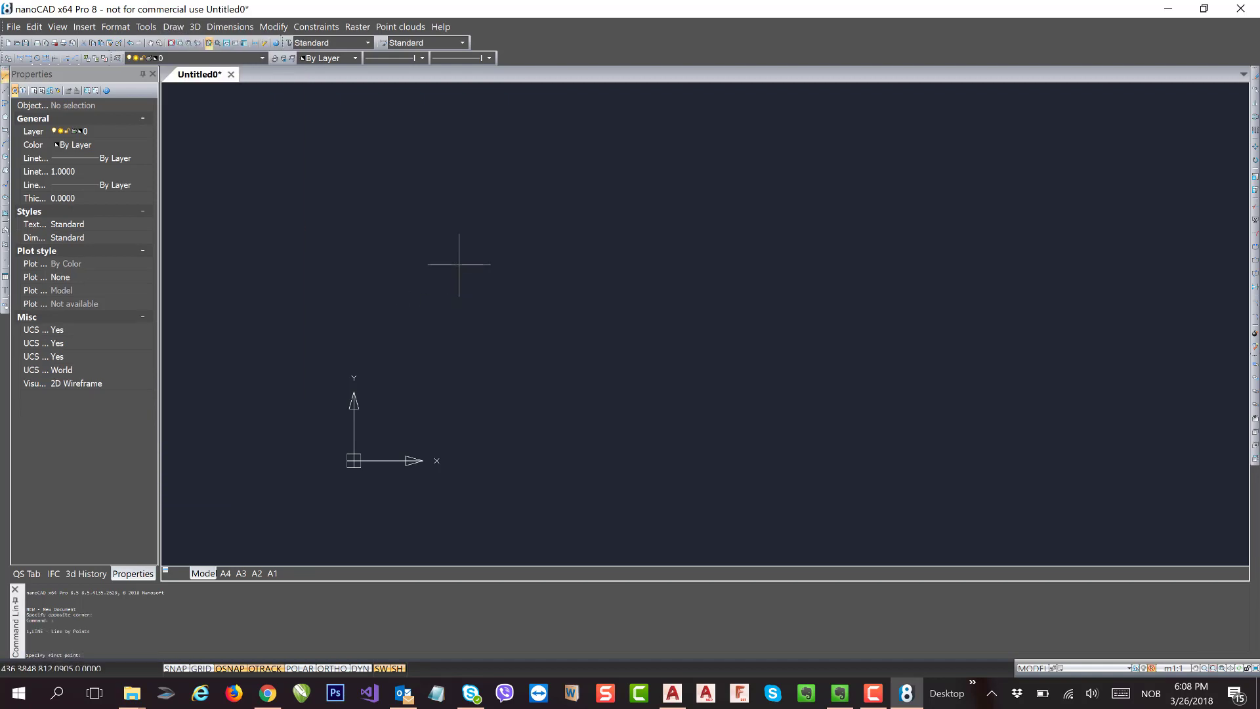
click(328, 161)
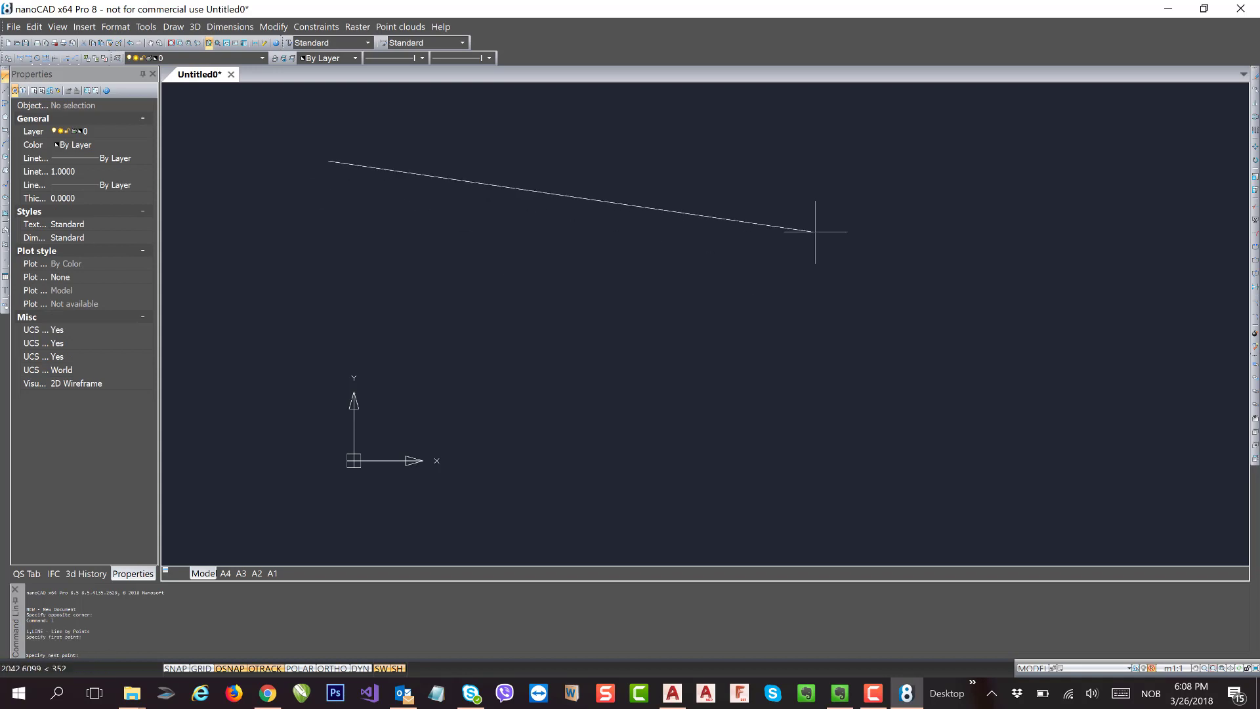
click(815, 231)
click(433, 383)
click(383, 254)
key(Escape)
key(Escape)
key(Escape)
key(Escape)
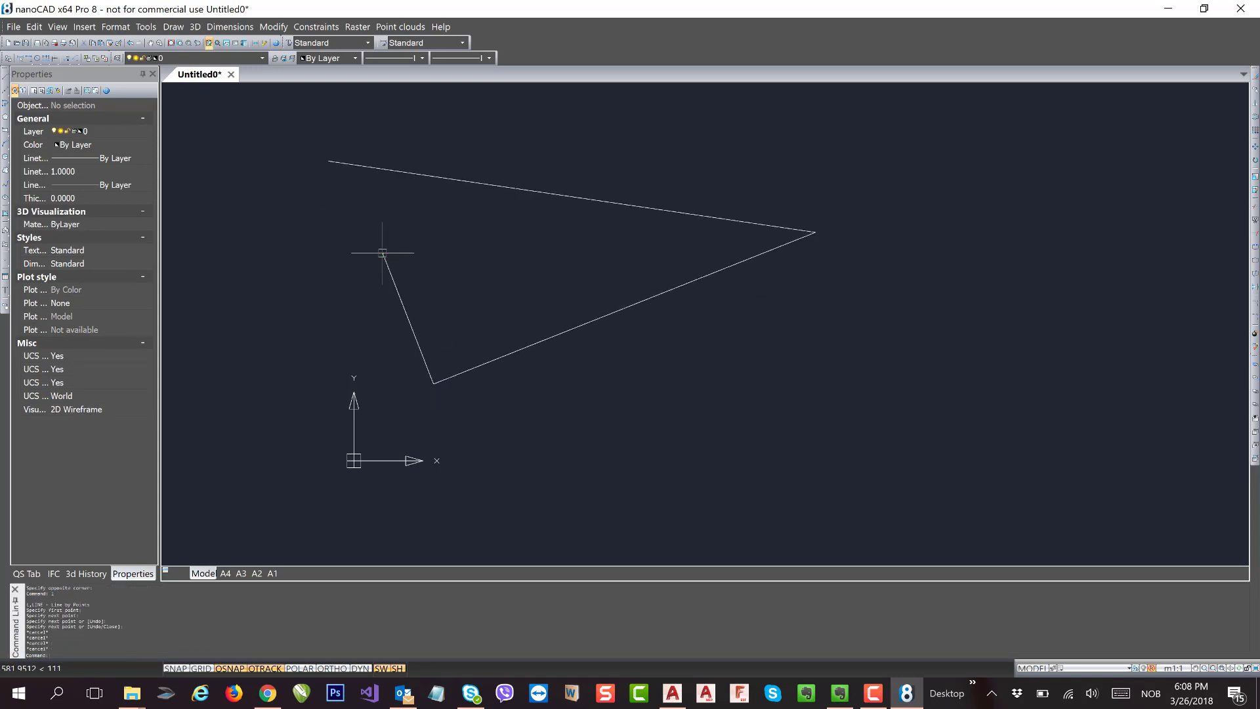
middle_drag(758, 331, 687, 380)
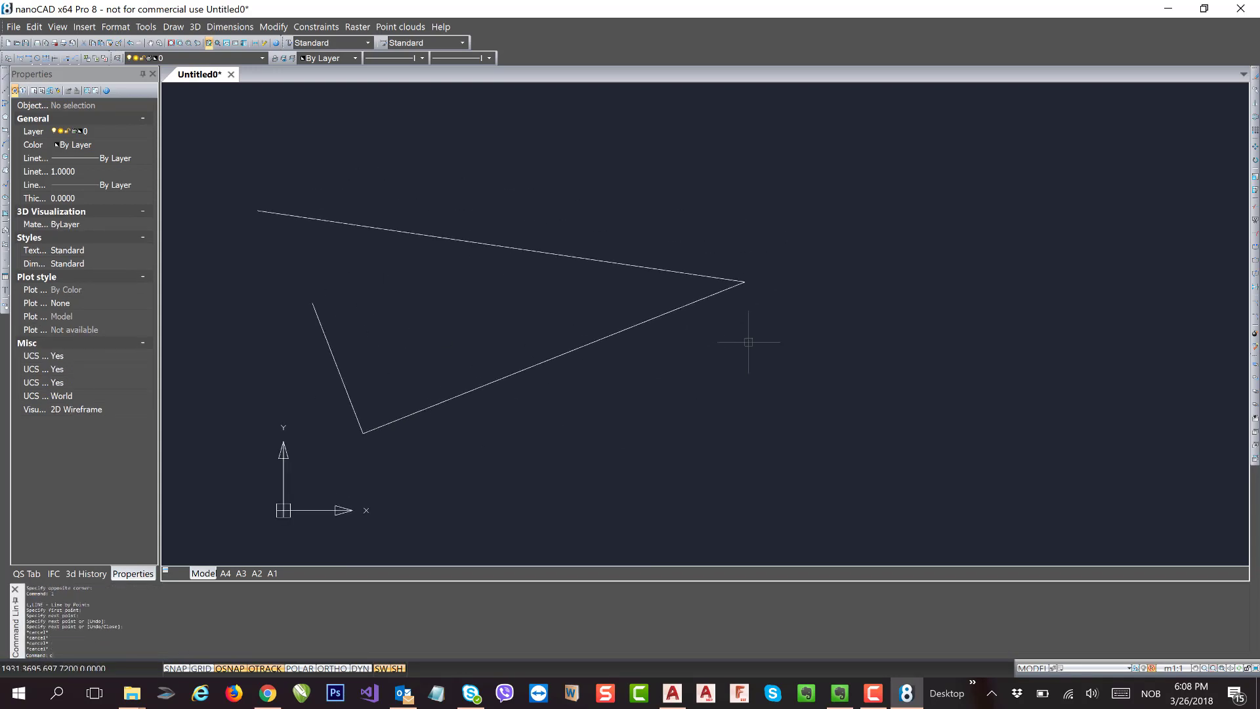
- Draw a circle using the short alias C
text(c)
key(Return)
click(928, 240)
click(938, 318)
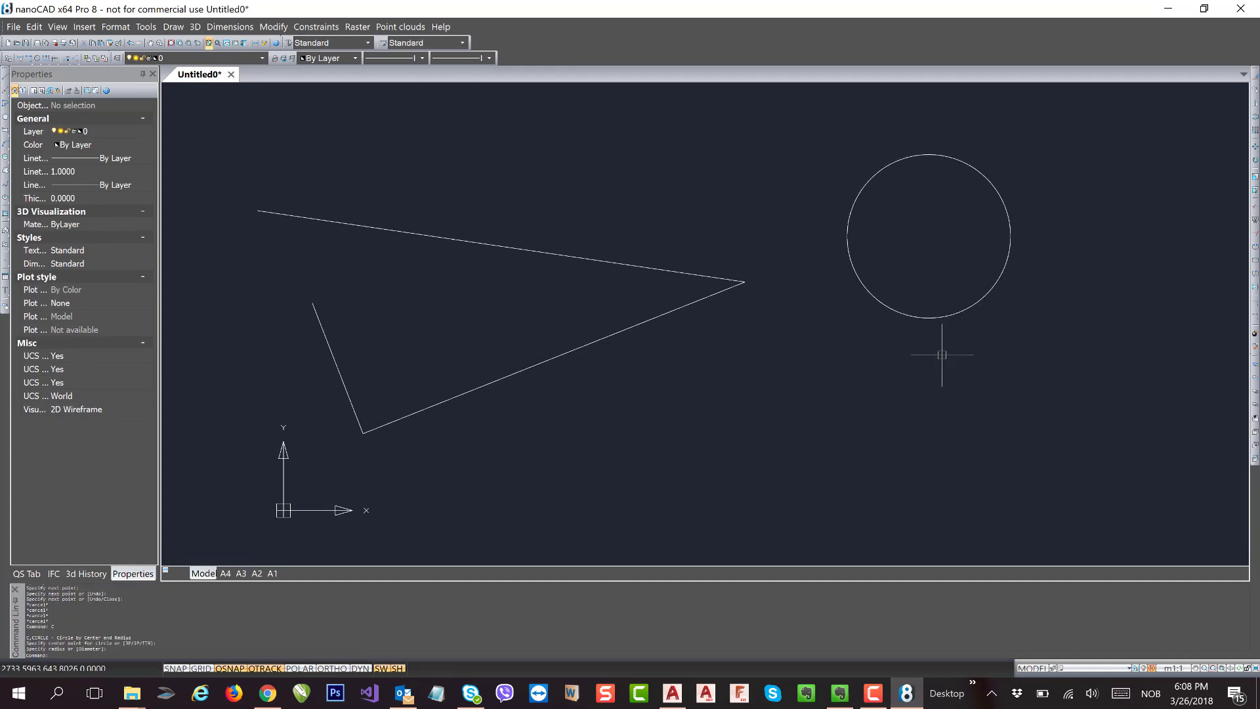
middle_drag(943, 351, 768, 317)
key(Escape)
key(Escape)
key(Escape)
- Draw a rectangle with the RECT command
text(rec)
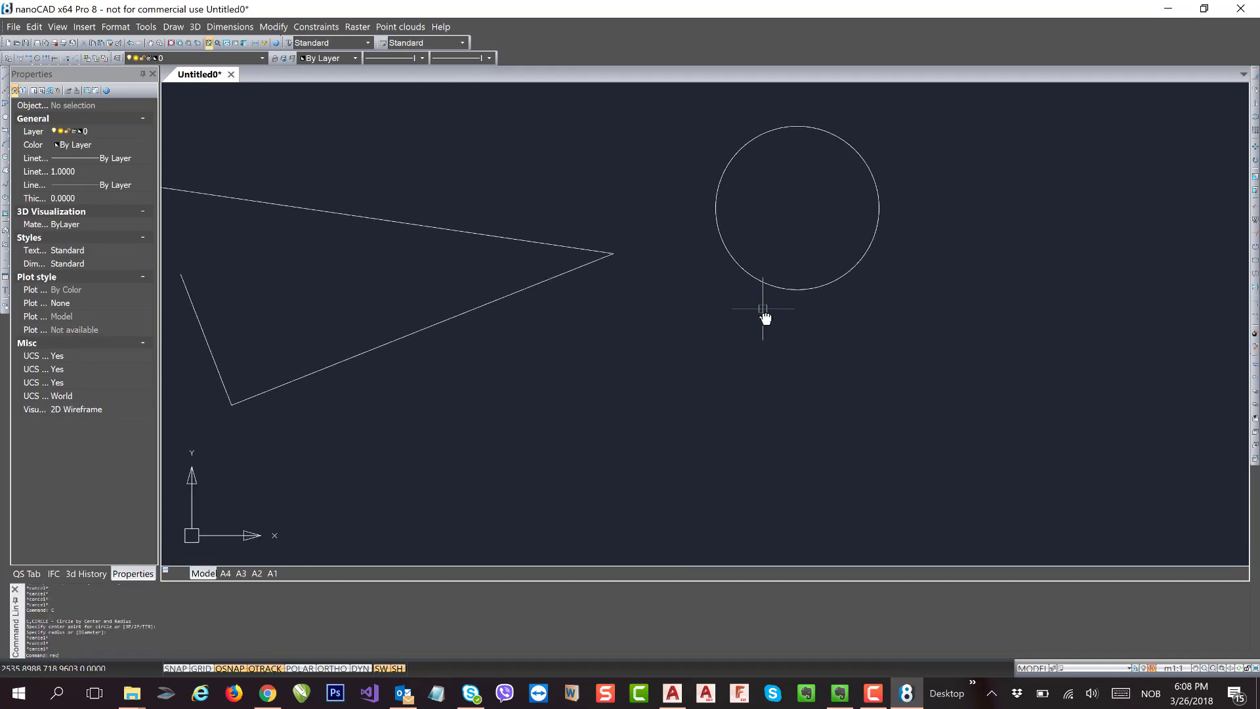
text(t)
key(Return)
click(655, 338)
click(929, 460)
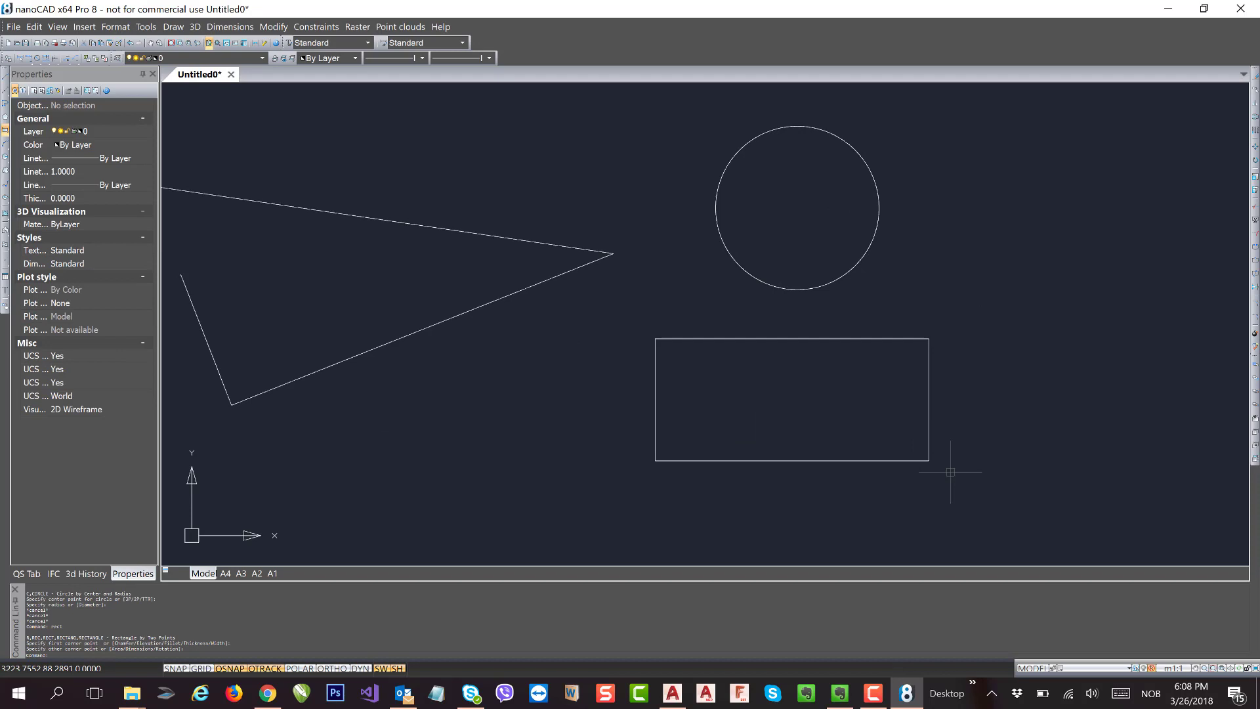
middle_drag(626, 359, 714, 357)
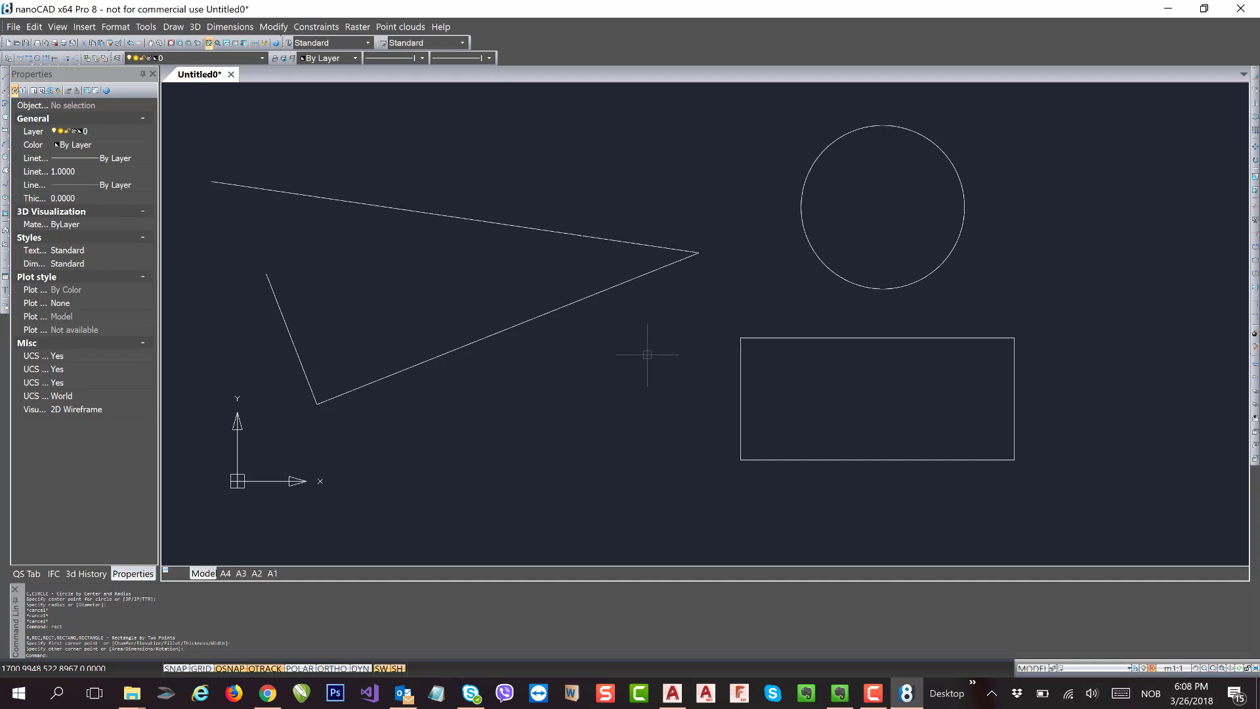
- Bring up the F2 command history and highlight its CIRCLE and RECTANGLE entries, dismissing the news notification
key(F2)
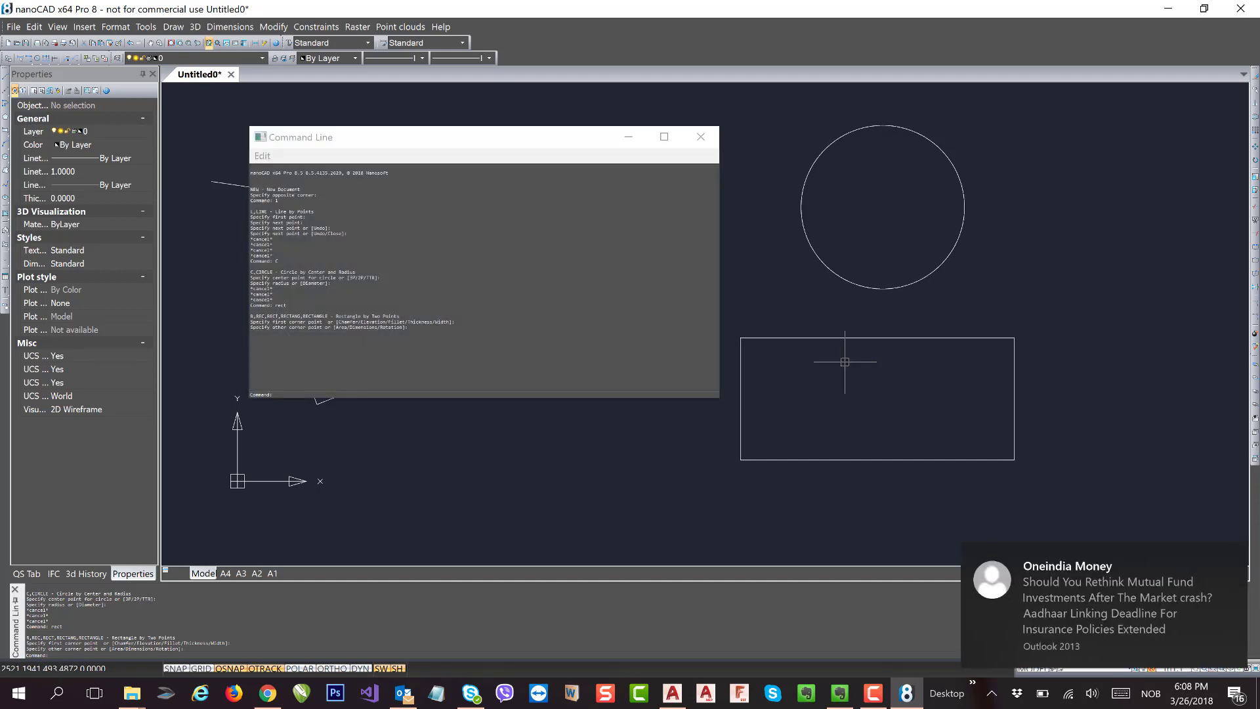
click(1233, 559)
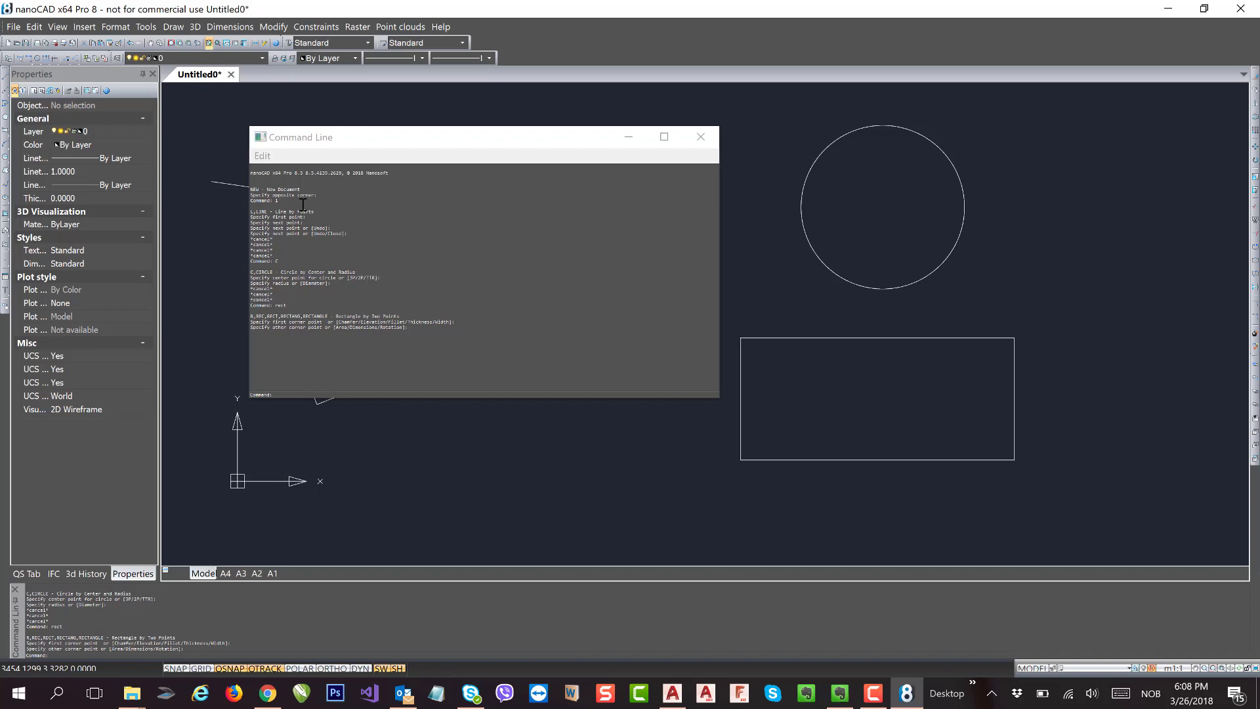
click(269, 211)
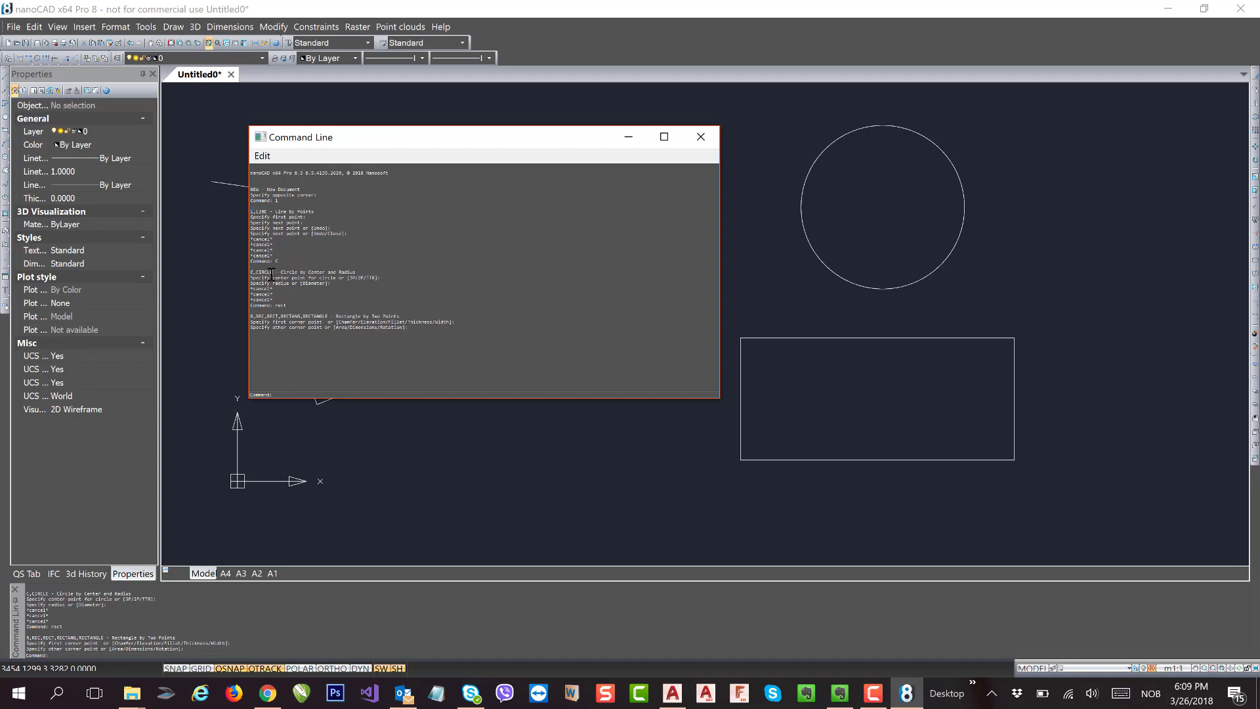
drag(273, 271, 250, 273)
drag(304, 318, 336, 318)
- Close the command history, then open and close Customize user interface with INT
click(703, 140)
mouse_move(526, 338)
middle_down()
mouse_move(478, 340)
mouse_move(479, 327)
middle_up()
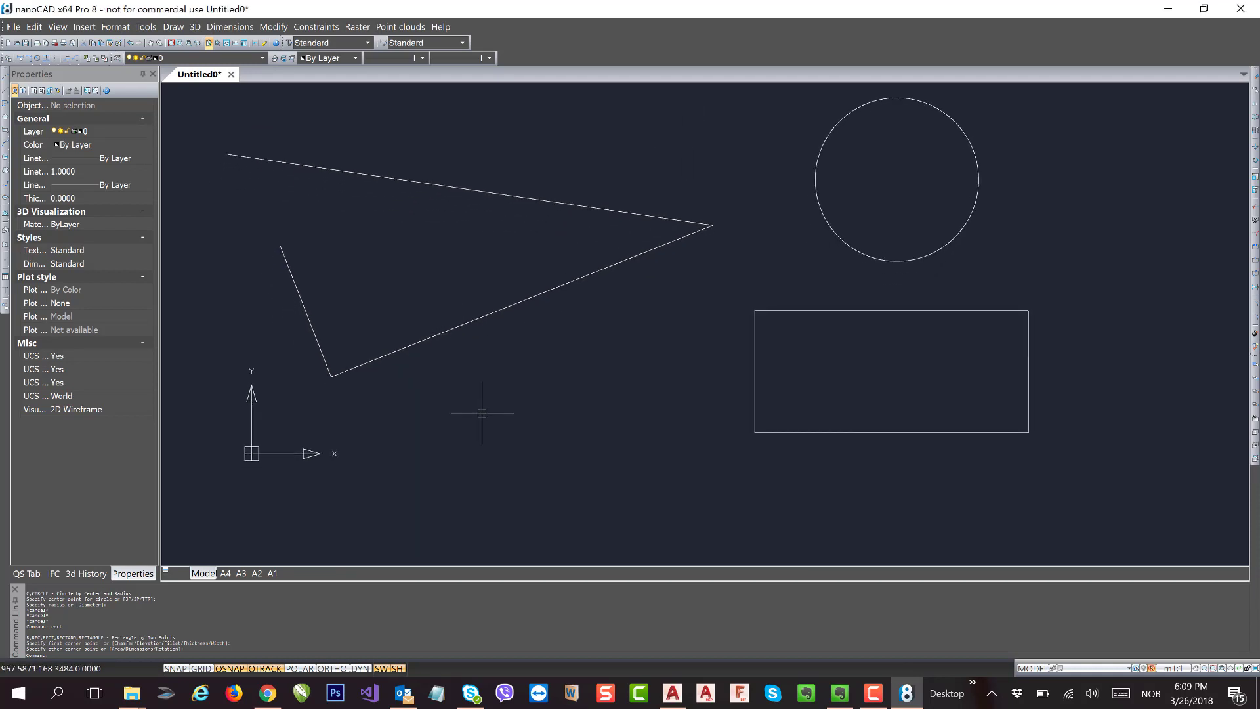
text(inter)
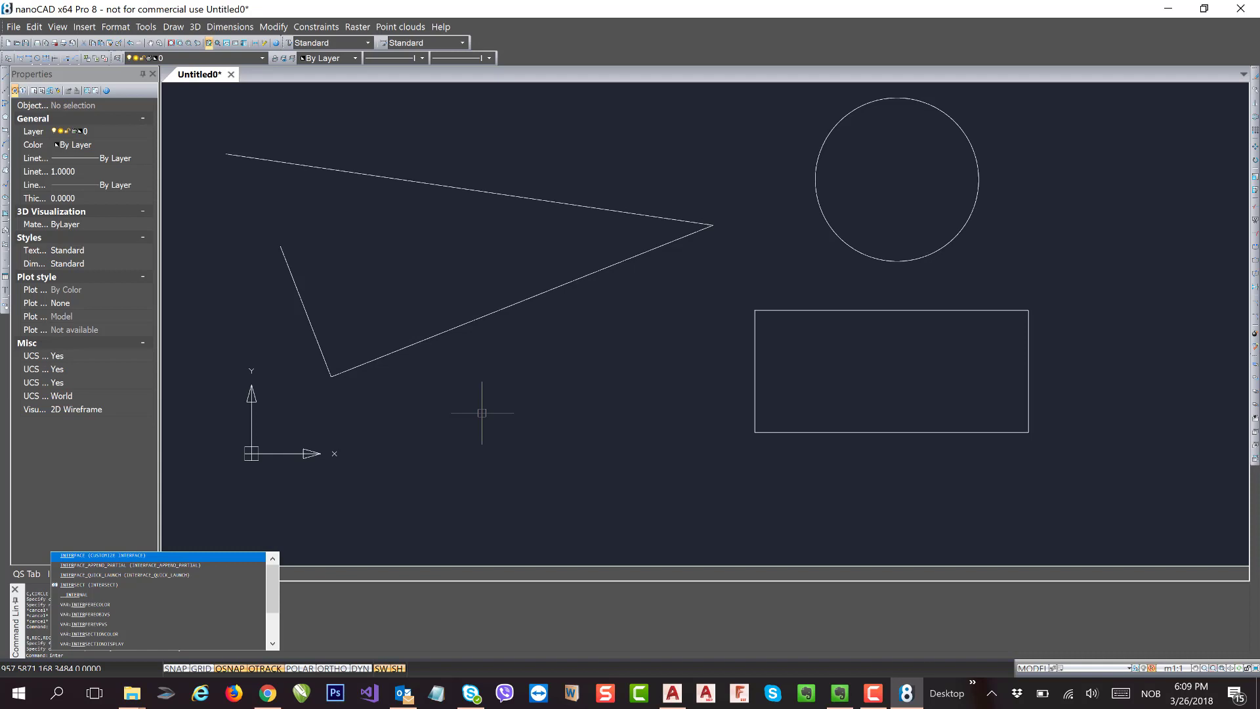
key(Return)
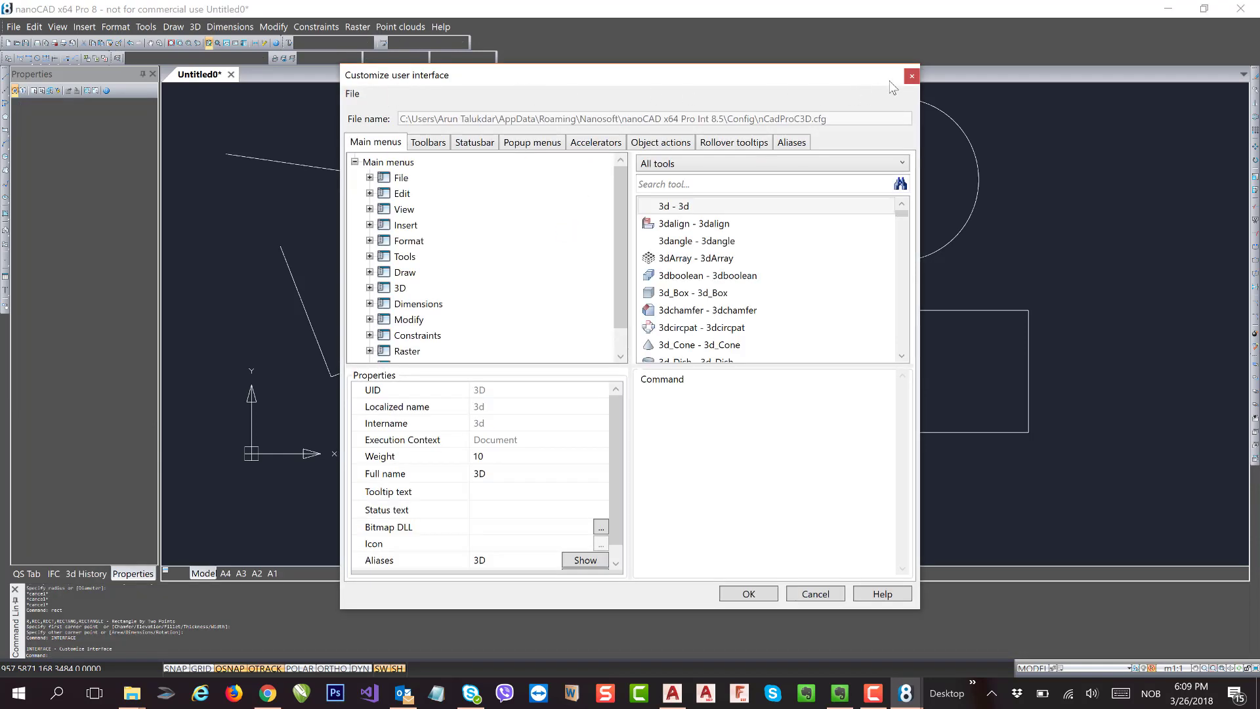
click(913, 76)
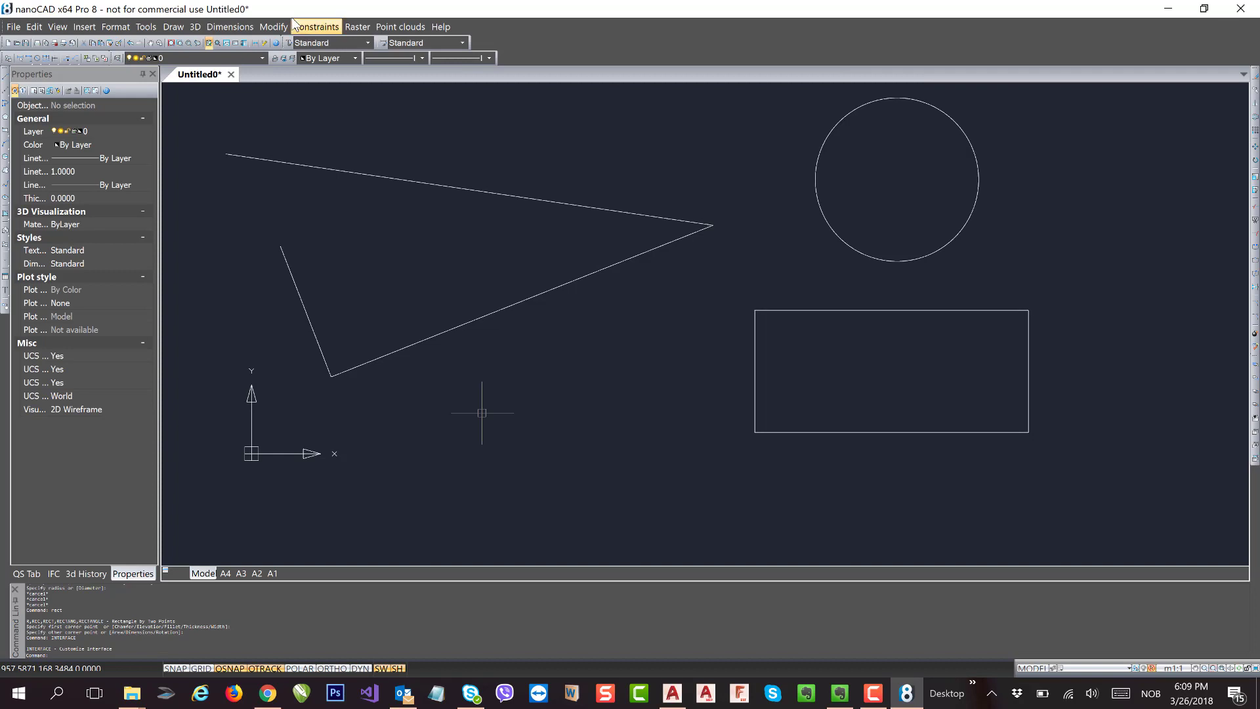
- Reopen Customize user interface from Tools > Customize > Interface
click(147, 28)
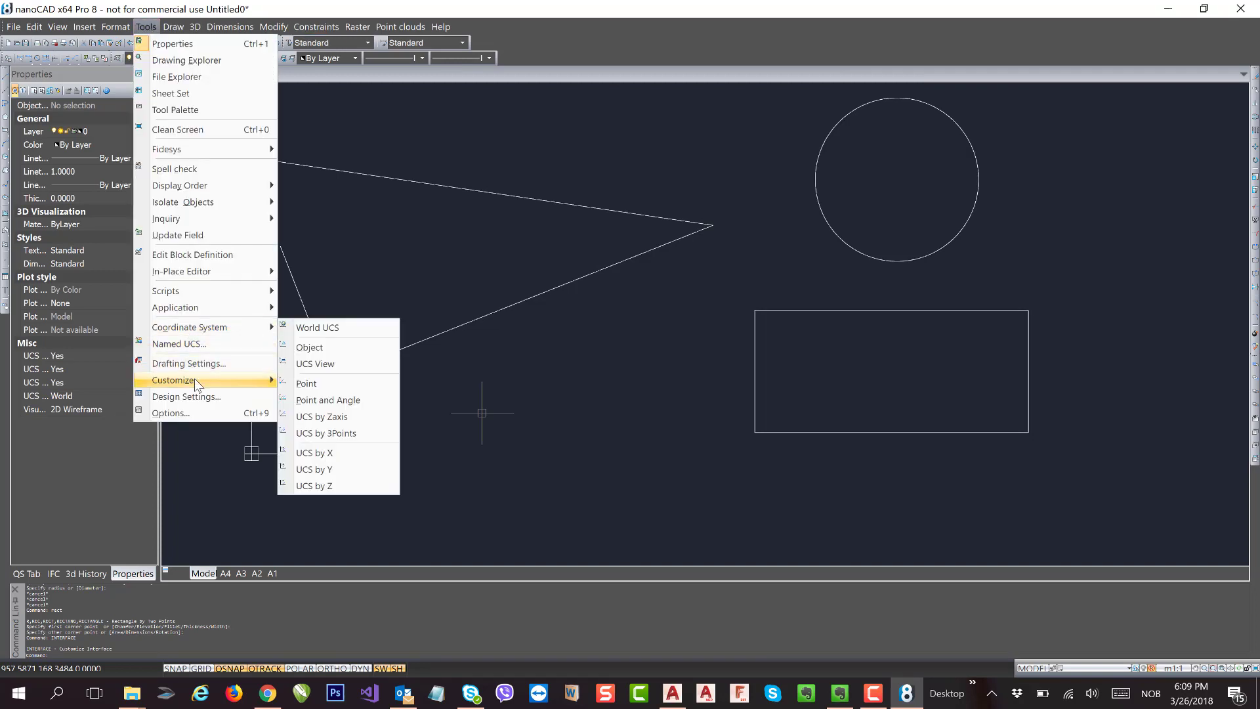
mouse_move(197, 380)
click(309, 380)
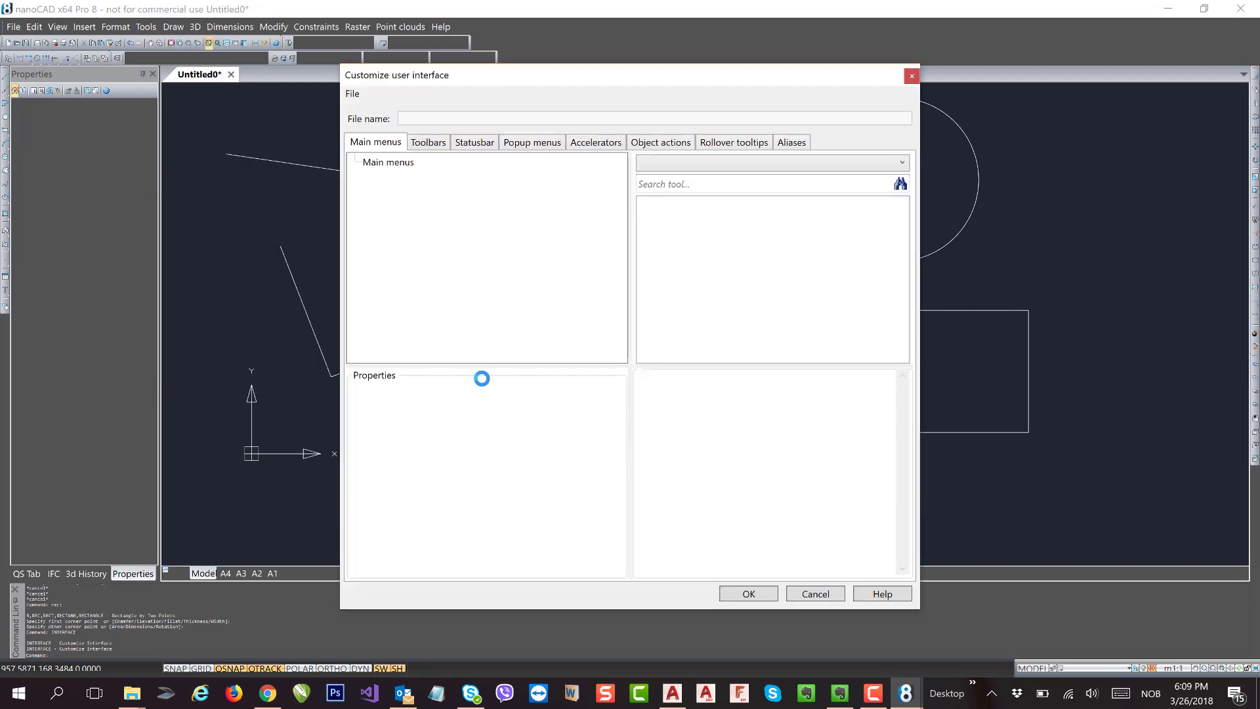
- Enter * in the tool search, browse the Draw category, then return to All tools
click(690, 185)
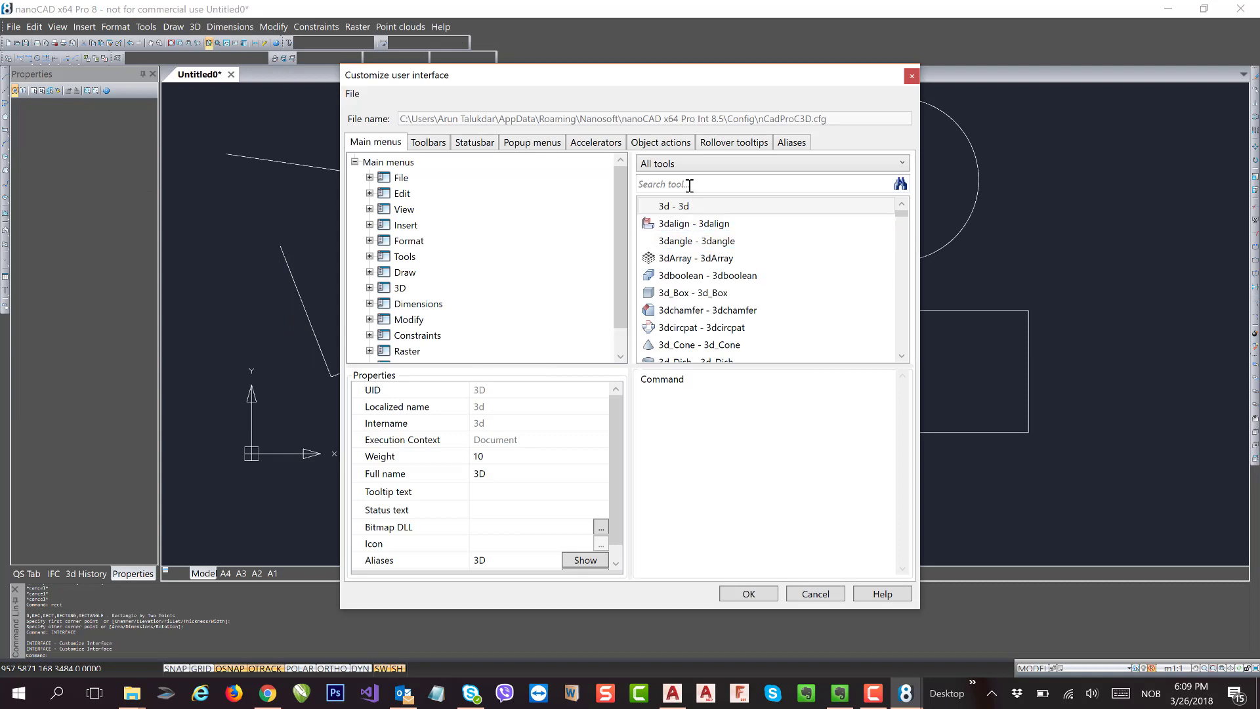
text(*)
click(718, 164)
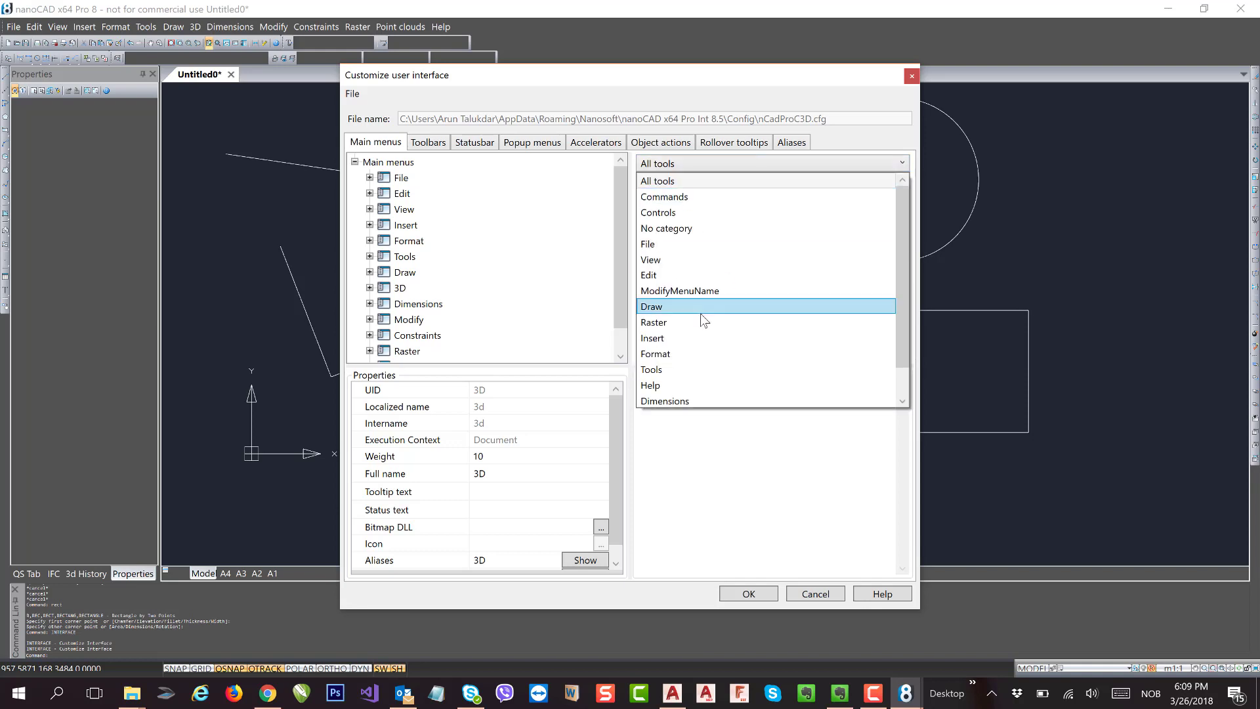
click(689, 306)
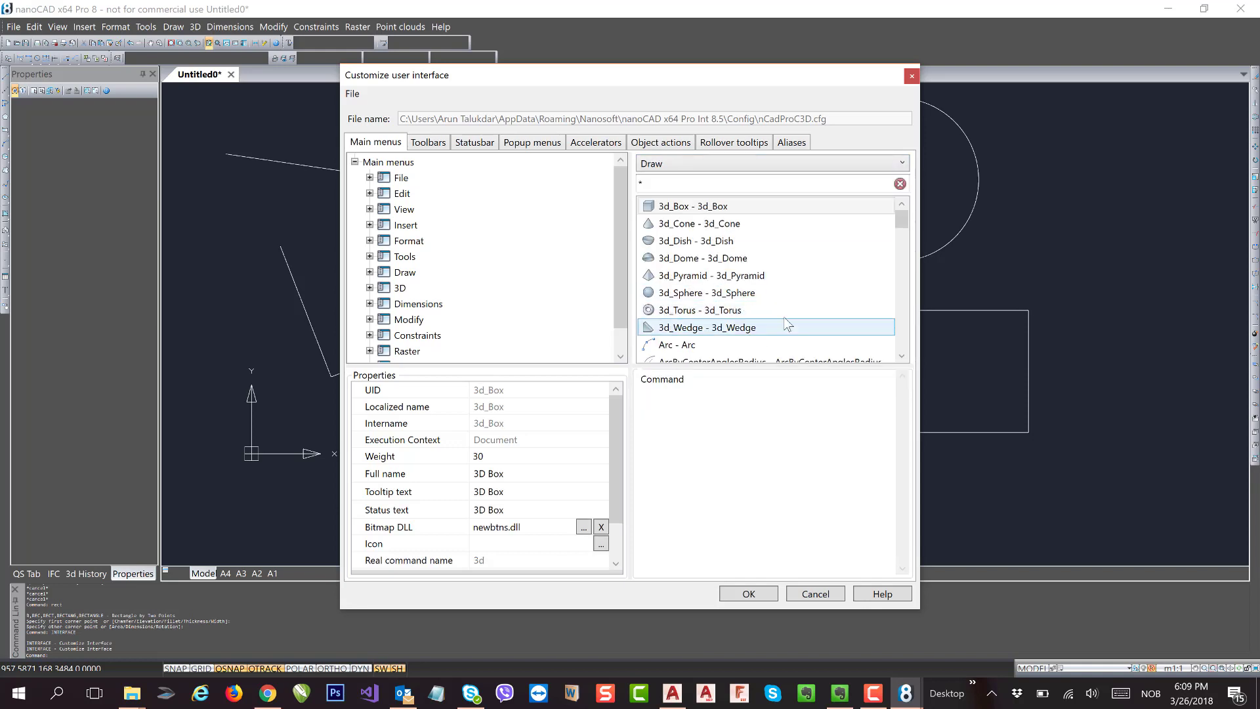
scroll(812, 304, down, 5)
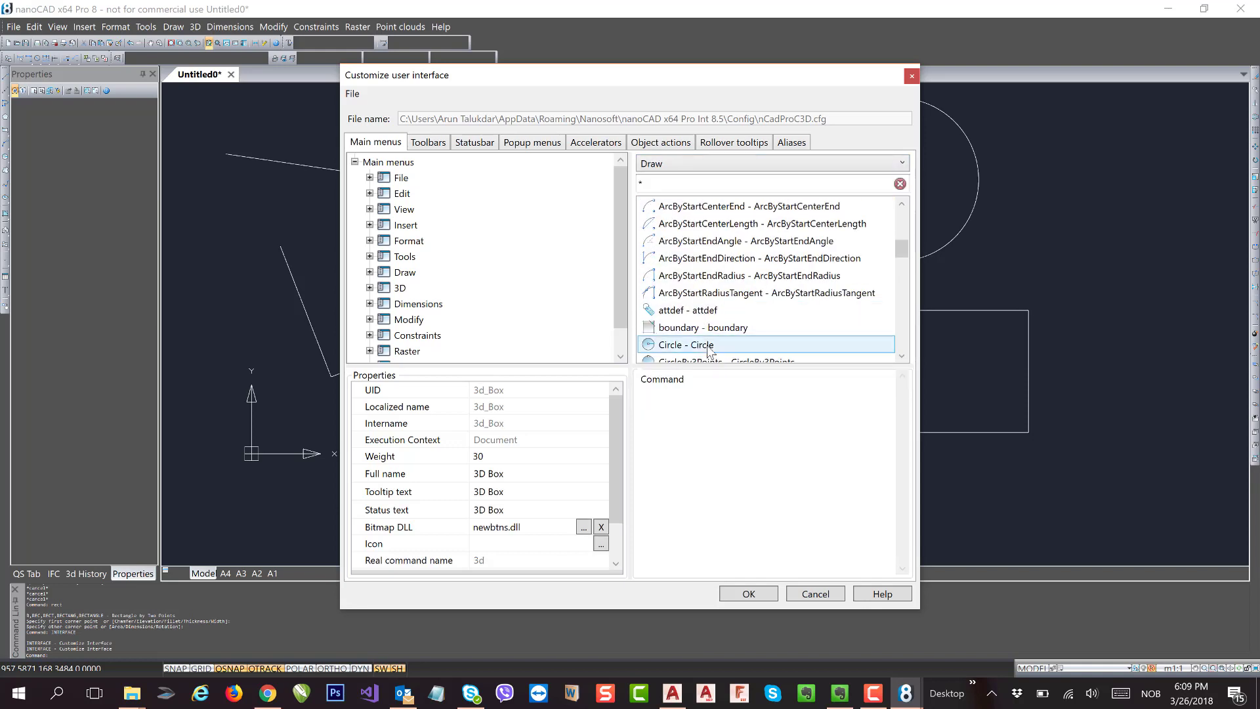
scroll(709, 351, up, 5)
click(678, 163)
scroll(675, 182, up, 1)
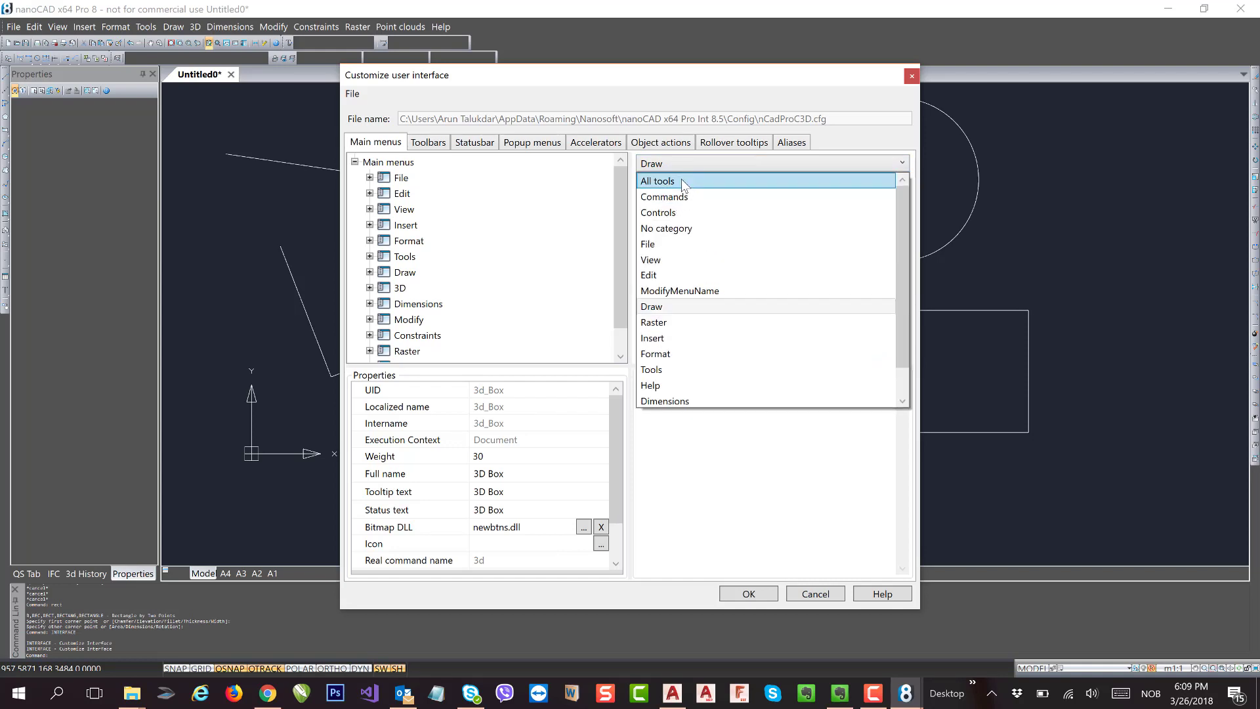
click(683, 181)
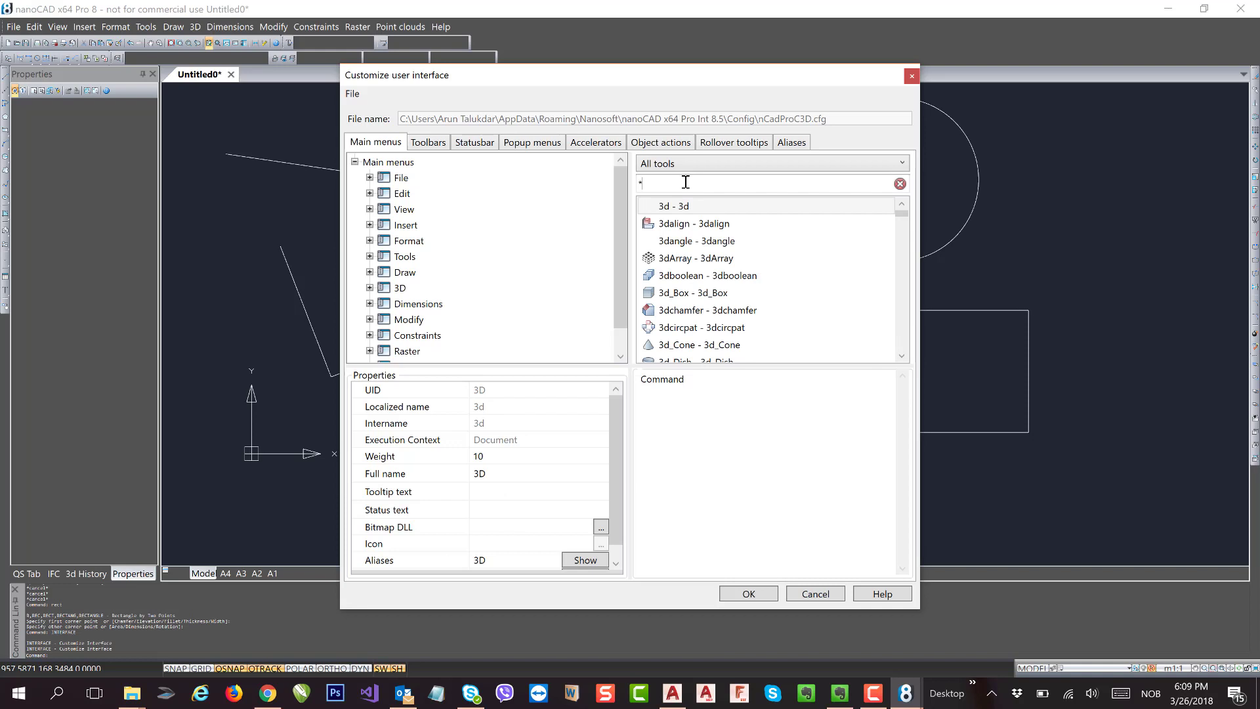
- Search for the Circle tool, select it, and show its aliases CIRCLE and C
text(Circle)
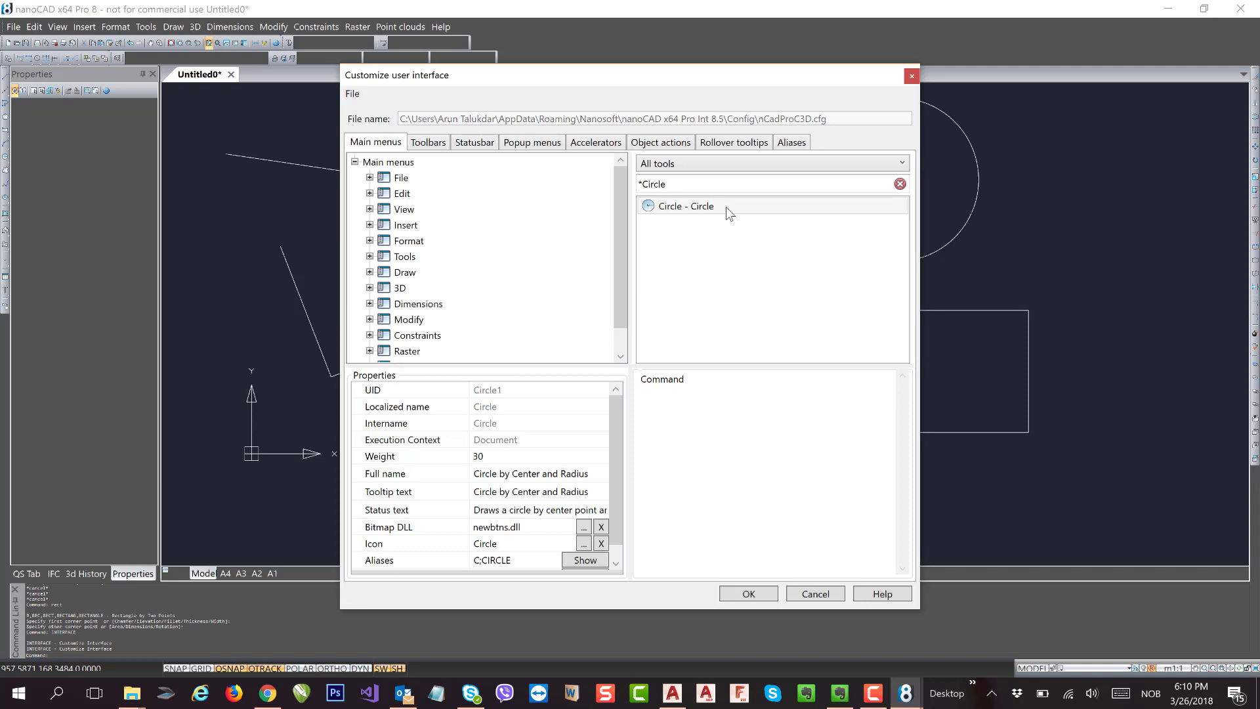
click(703, 209)
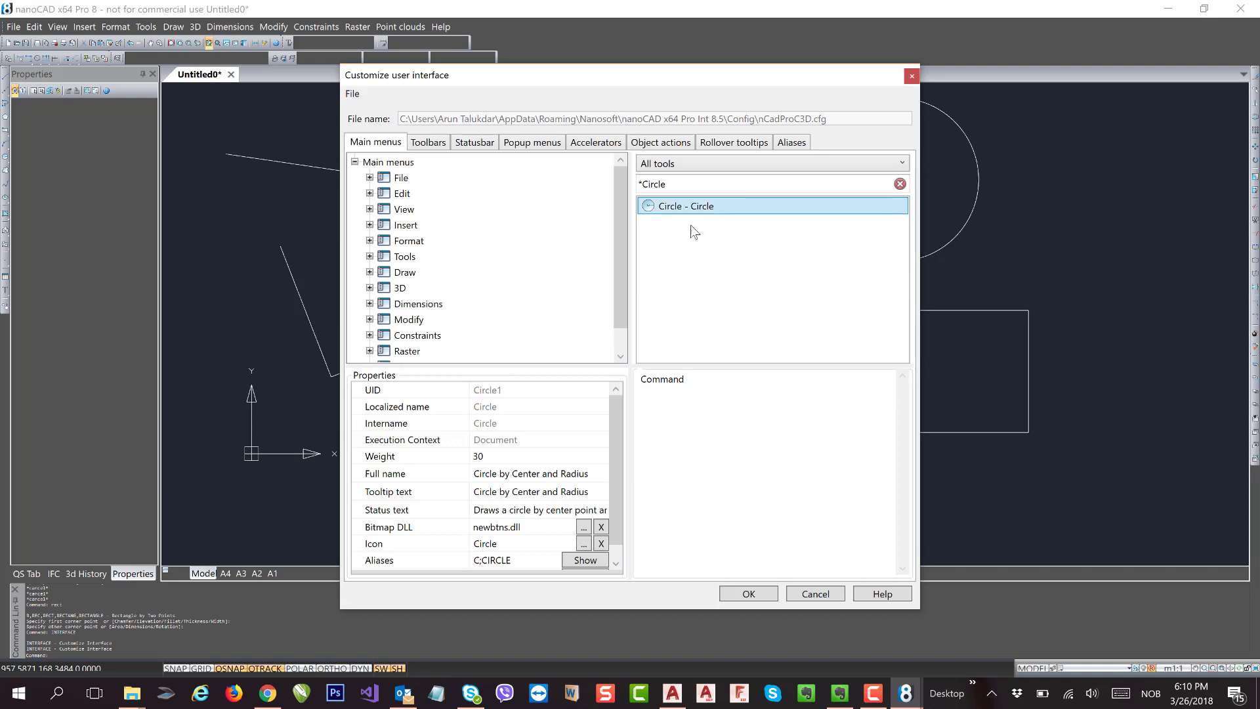
drag(613, 424, 617, 459)
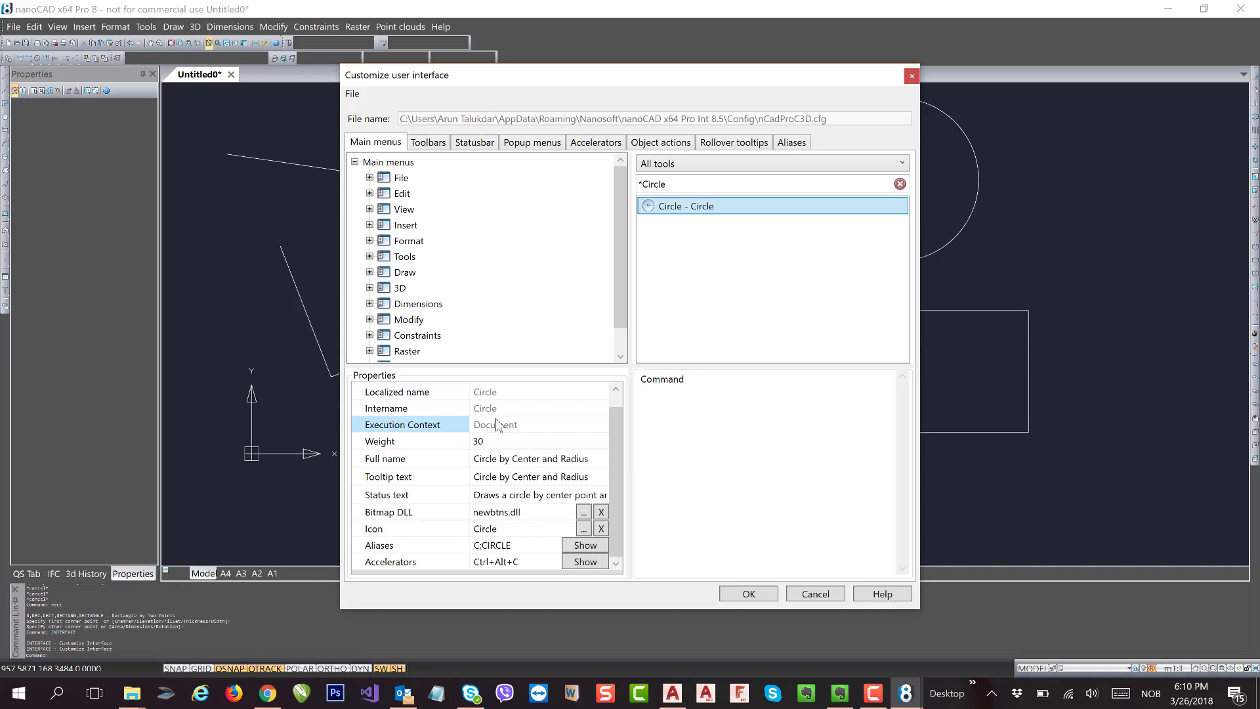
scroll(492, 430, up, 1)
scroll(492, 431, down, 1)
scroll(493, 428, up, 1)
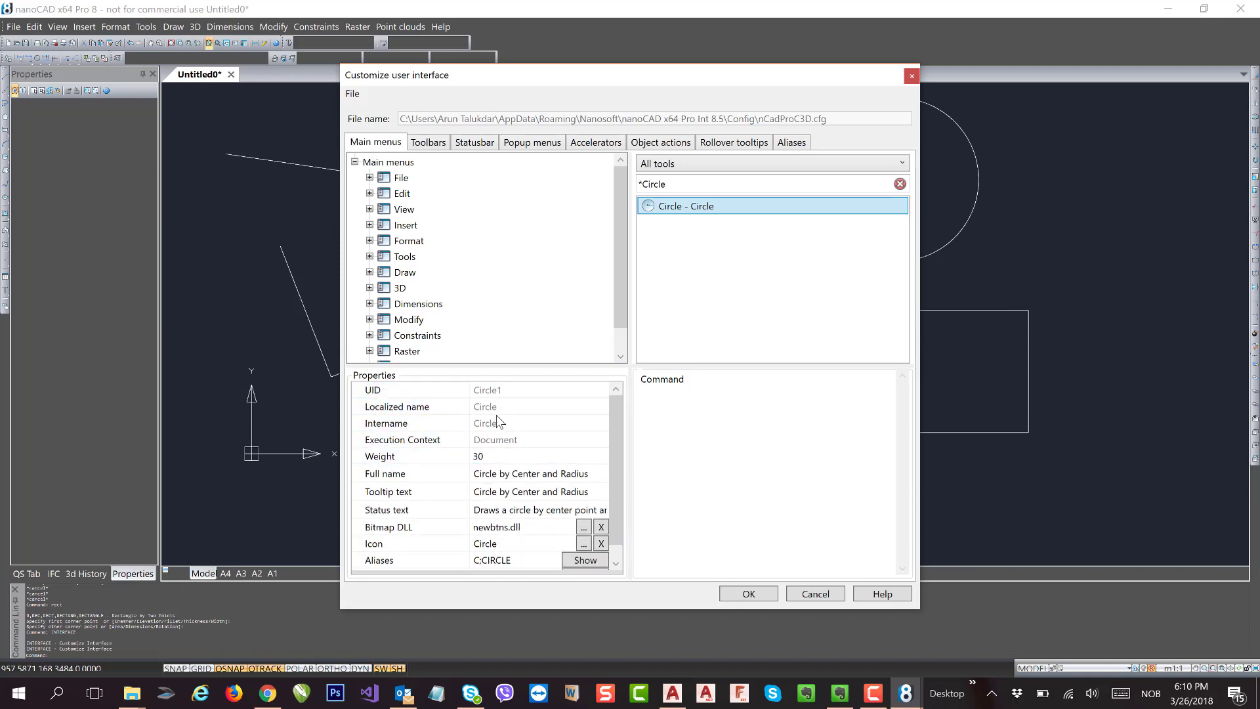
scroll(497, 422, down, 1)
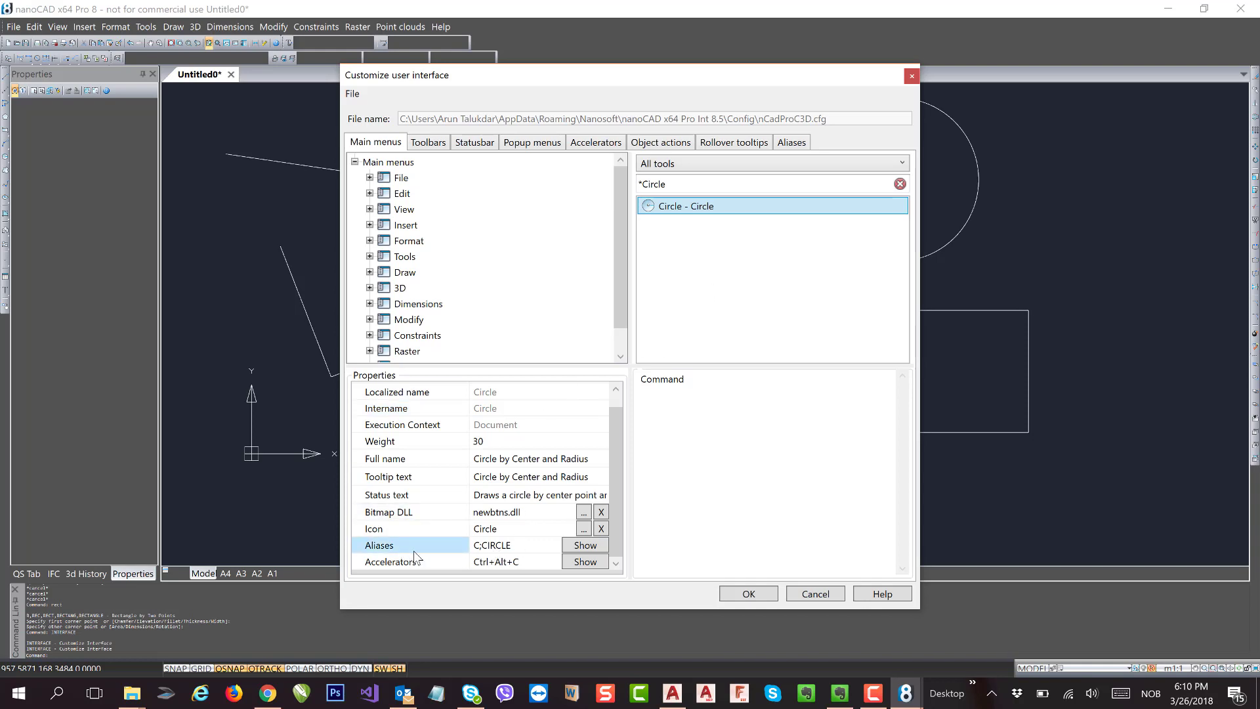
click(585, 546)
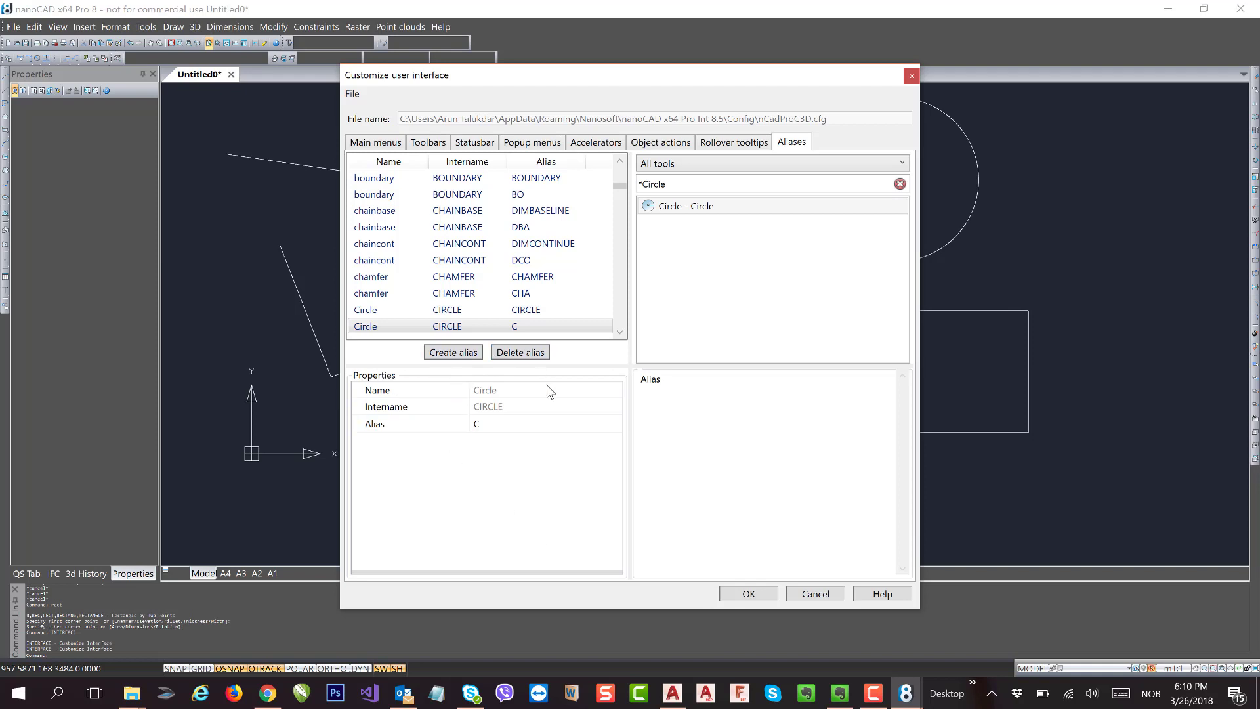
- Replace the Circle alias C with Cir and confirm with OK
click(506, 424)
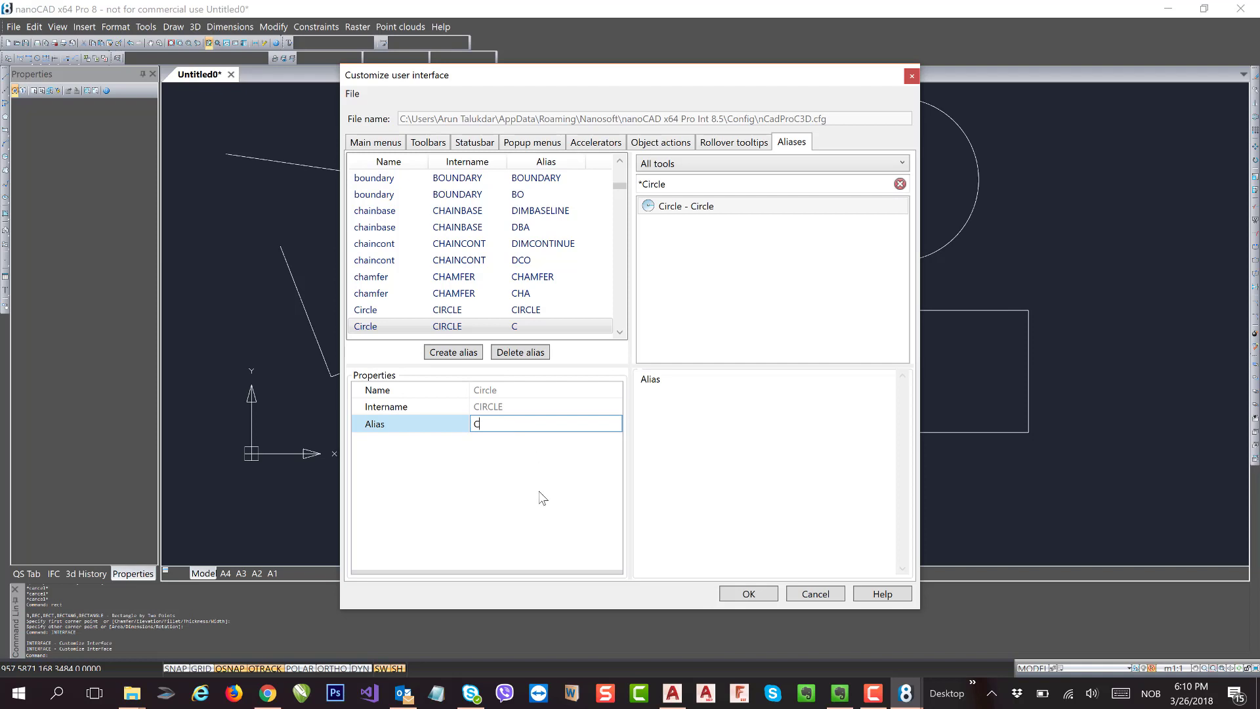
key(BackSpace)
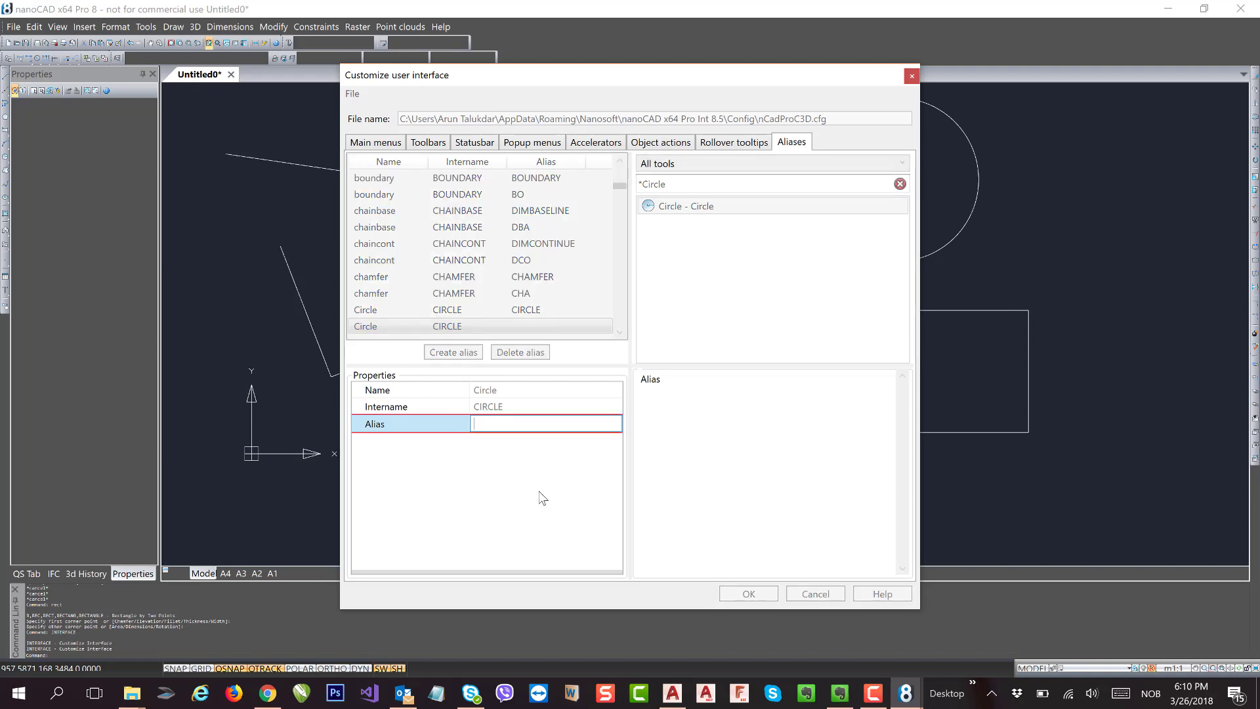
text(Circle)
key(BackSpace)
key(BackSpace)
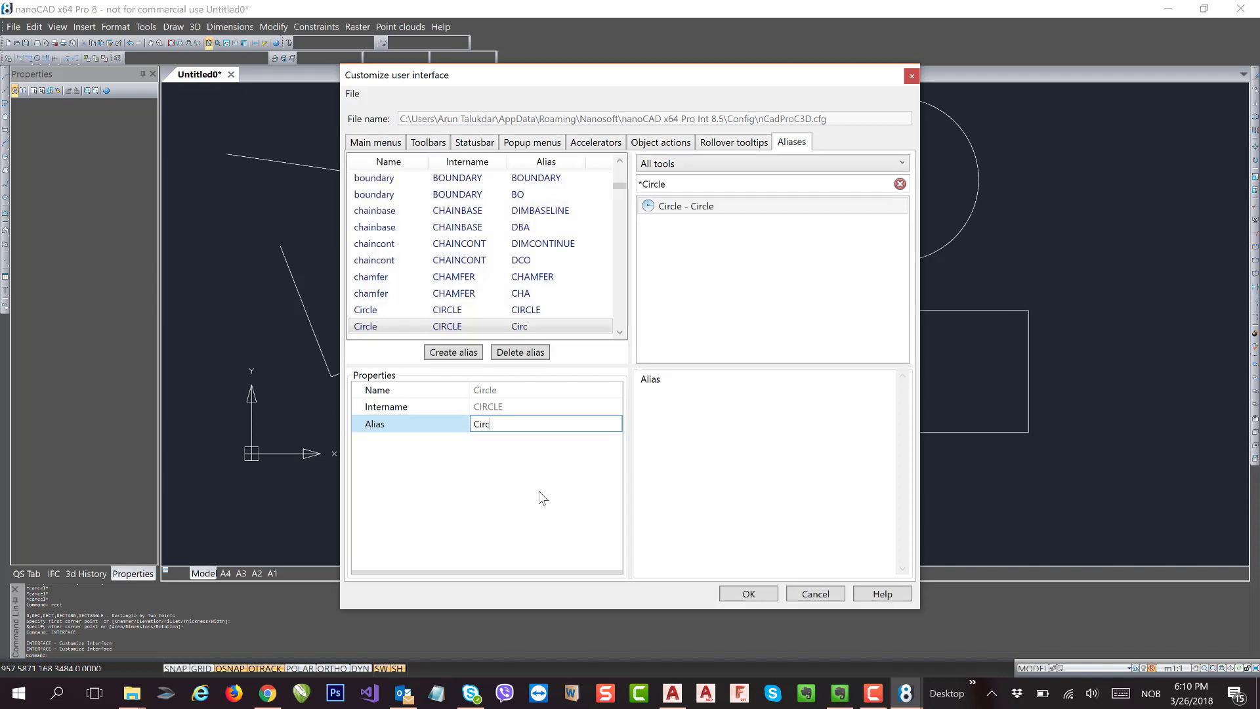
key(BackSpace)
click(748, 595)
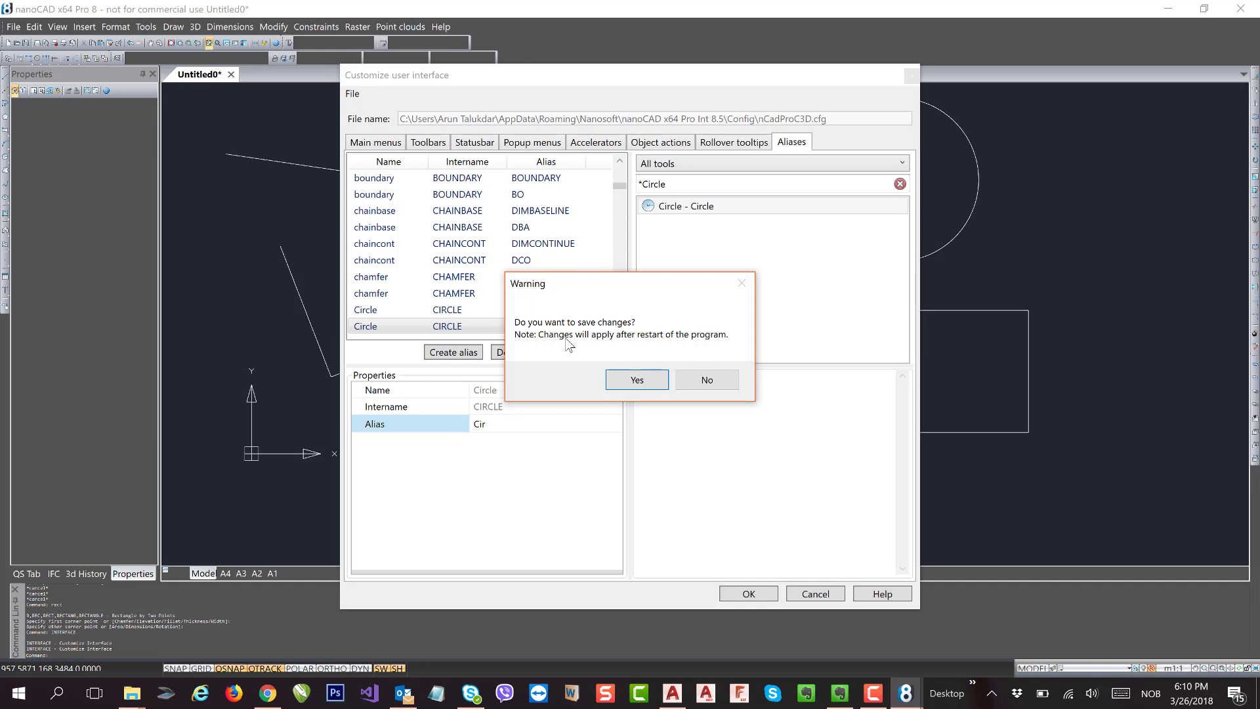
- Save the interface changes, then draw a large circle with C left of the existing shapes
click(642, 381)
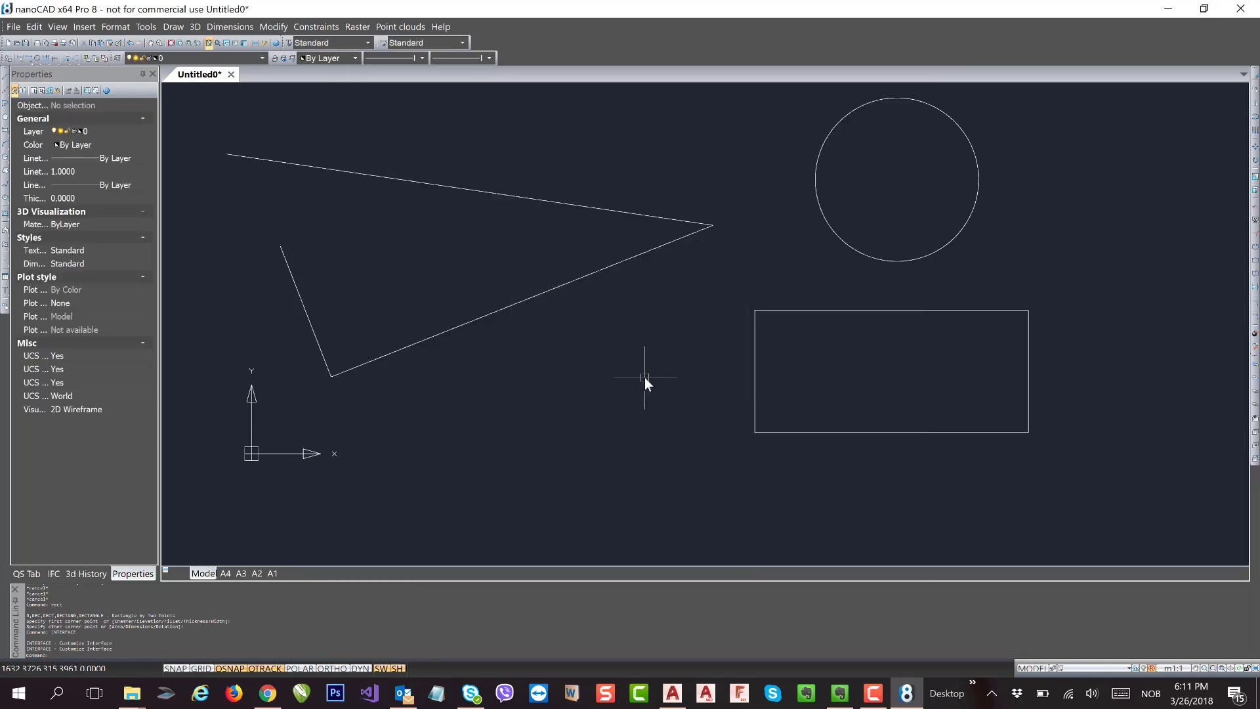
scroll(617, 360, down, 5)
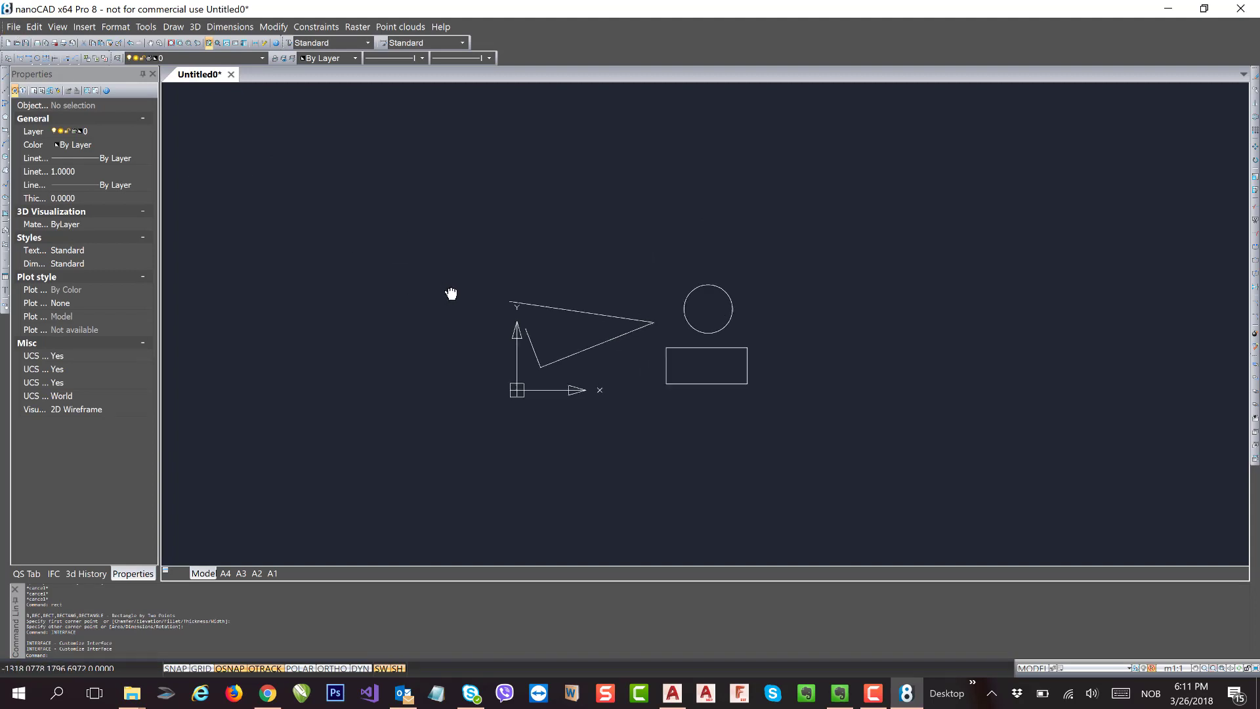
text(c)
key(Return)
click(365, 241)
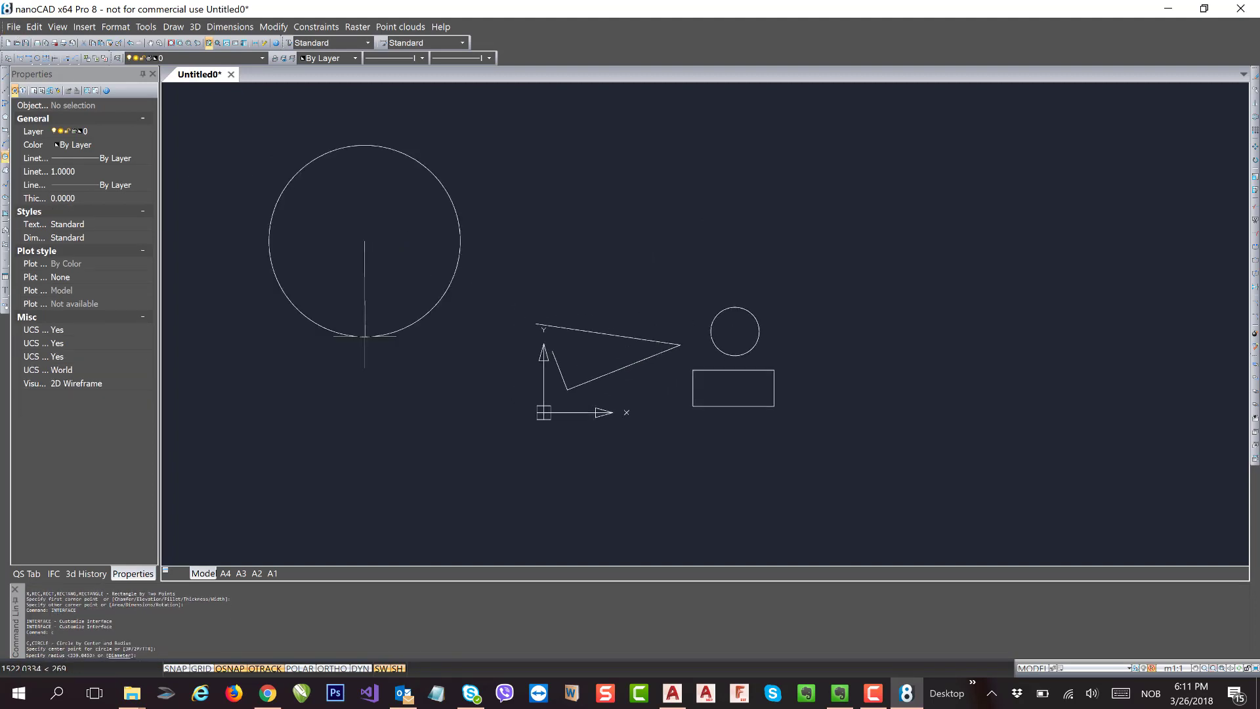
click(357, 376)
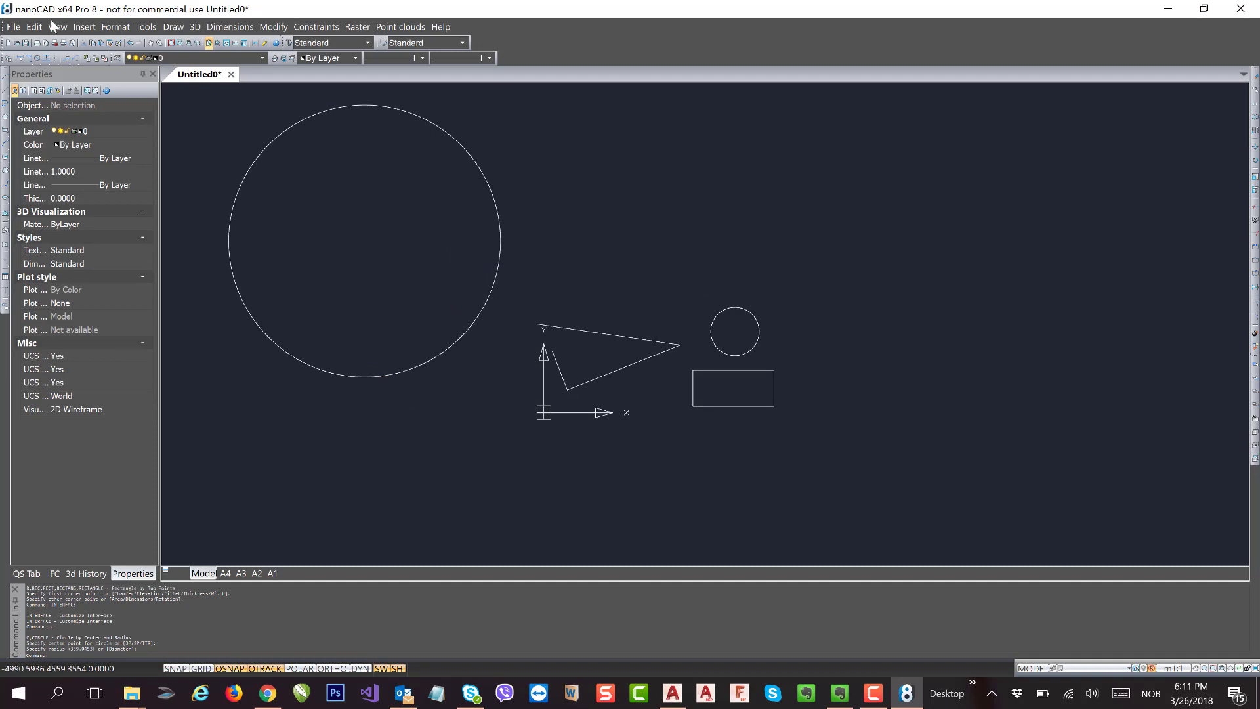
click(13, 27)
- Exit nanoCAD without saving the drawing, refresh the desktop, and relaunch nanoCAD x64 Pro 8.5
click(56, 599)
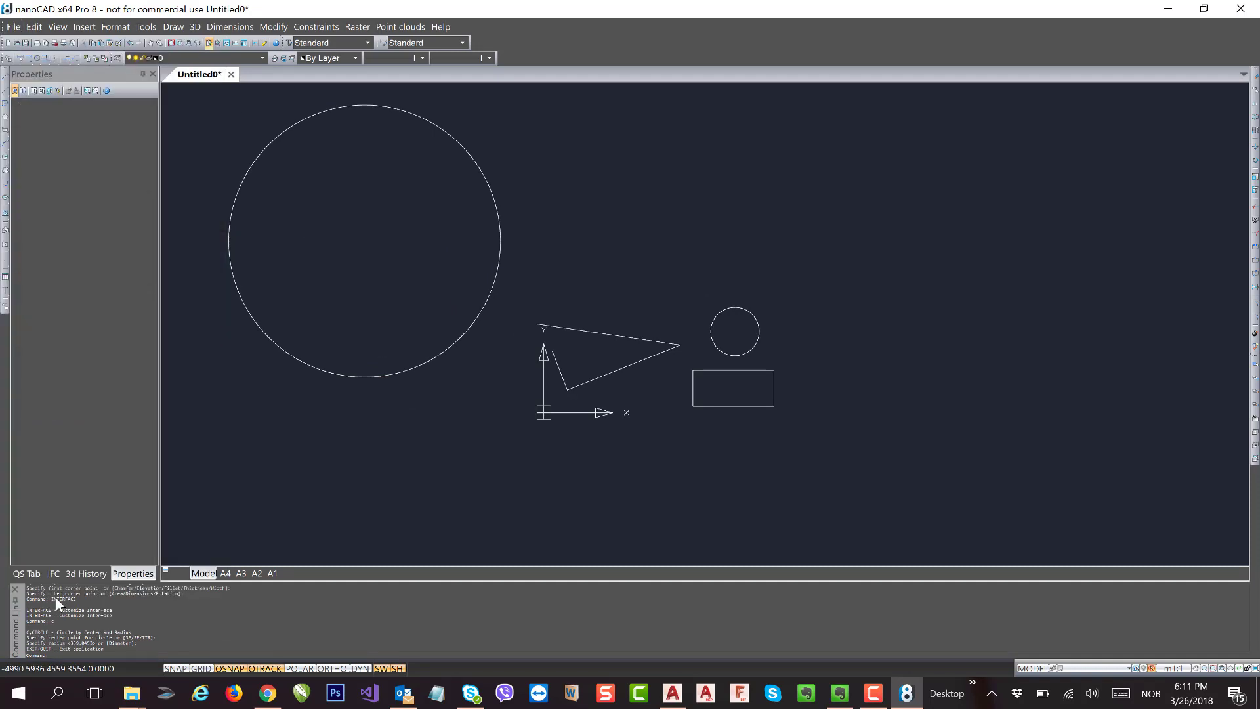
click(604, 382)
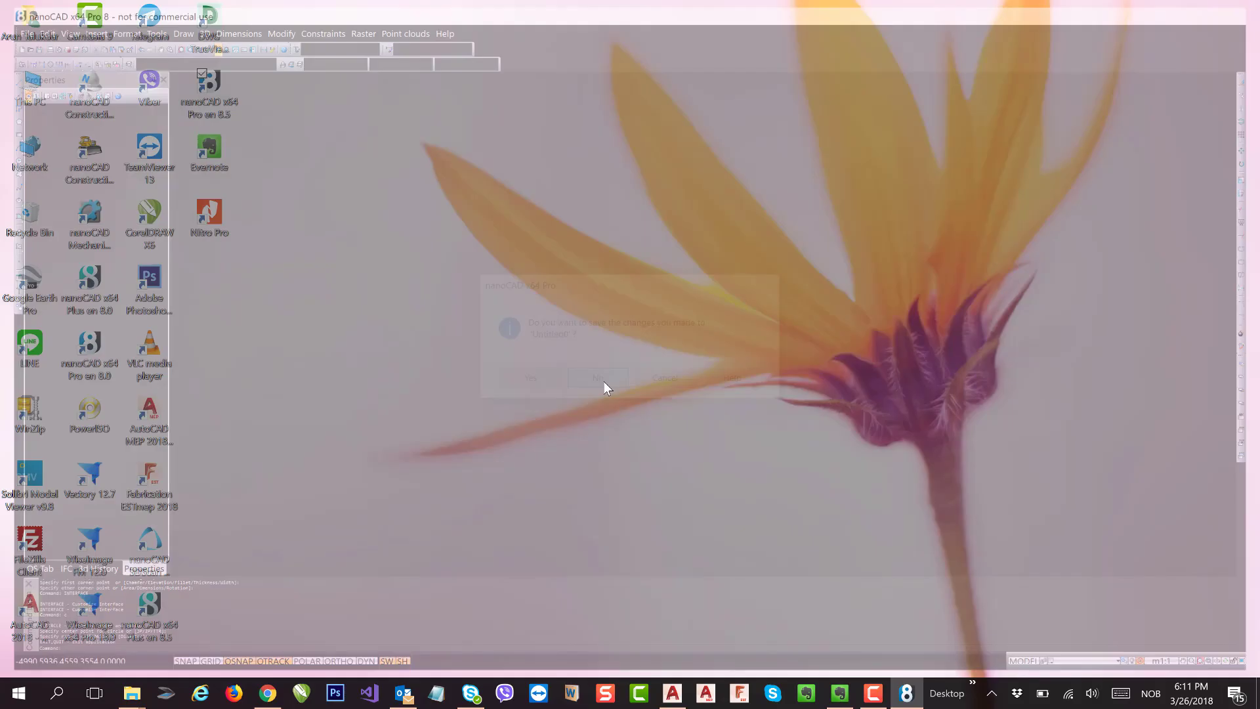
right_click(422, 168)
click(394, 213)
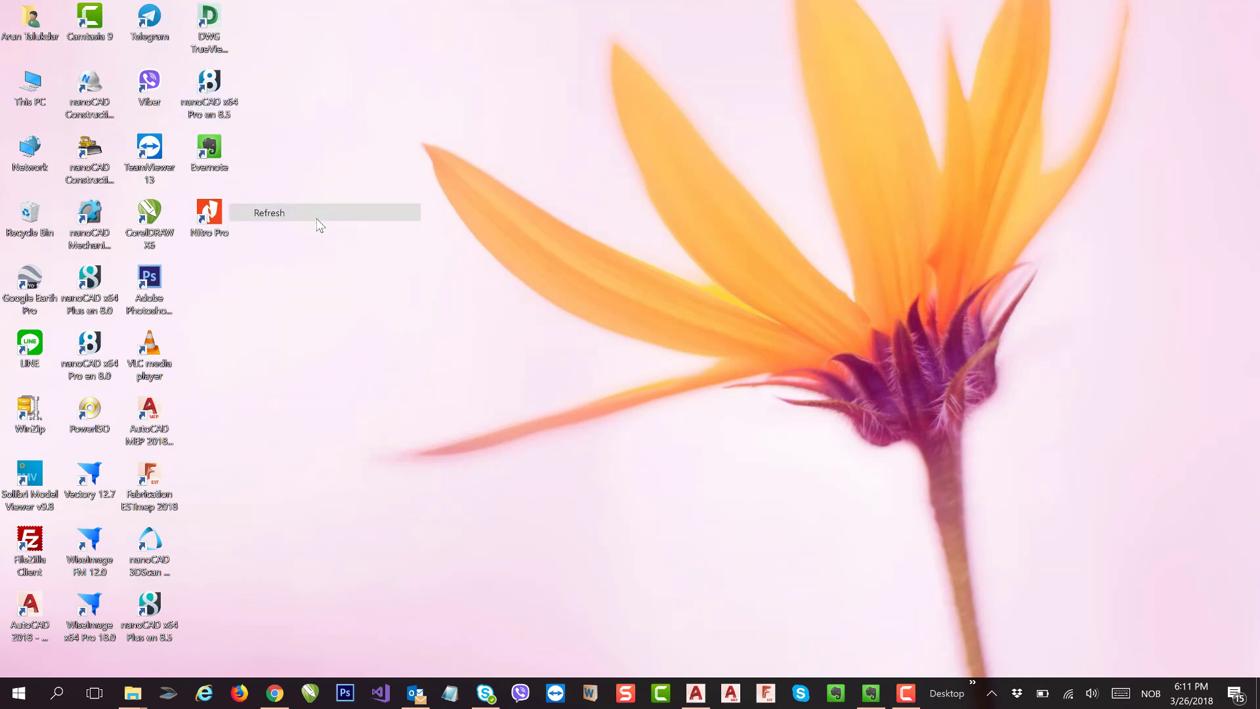
double_click(209, 84)
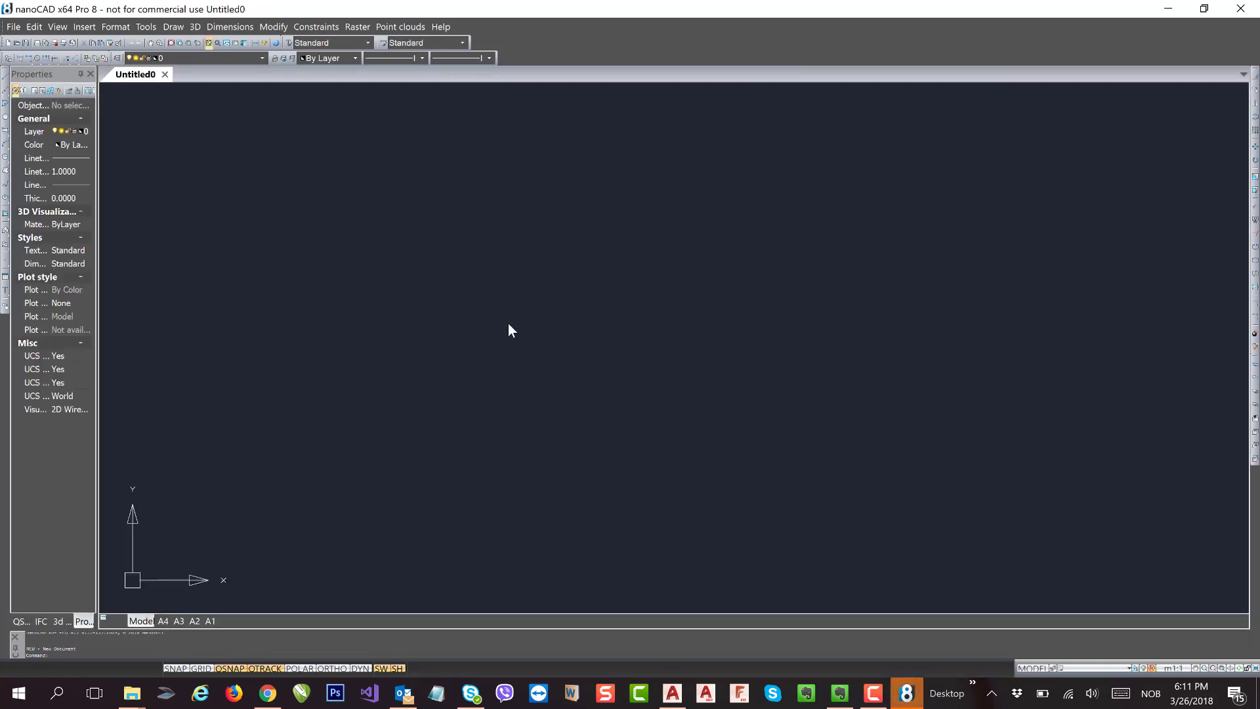
- Test the C alias, which now starts the unlicensed Calibration command, and dismiss its error
click(459, 262)
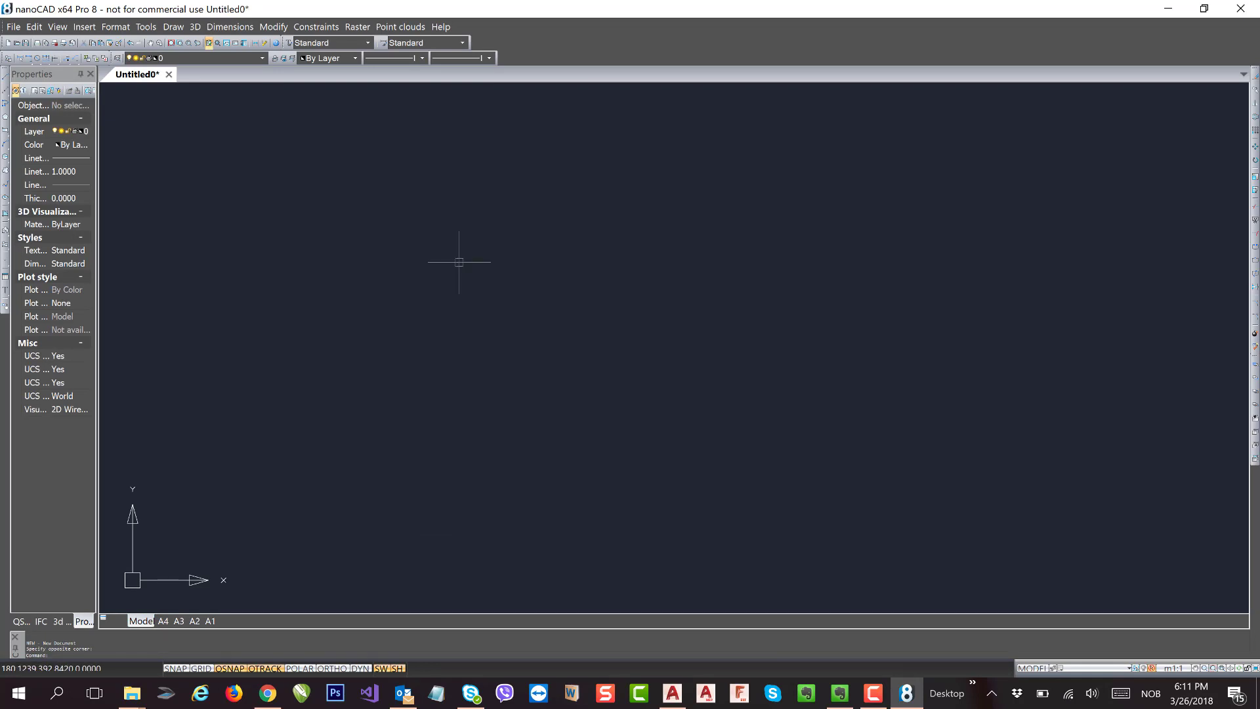
text(c)
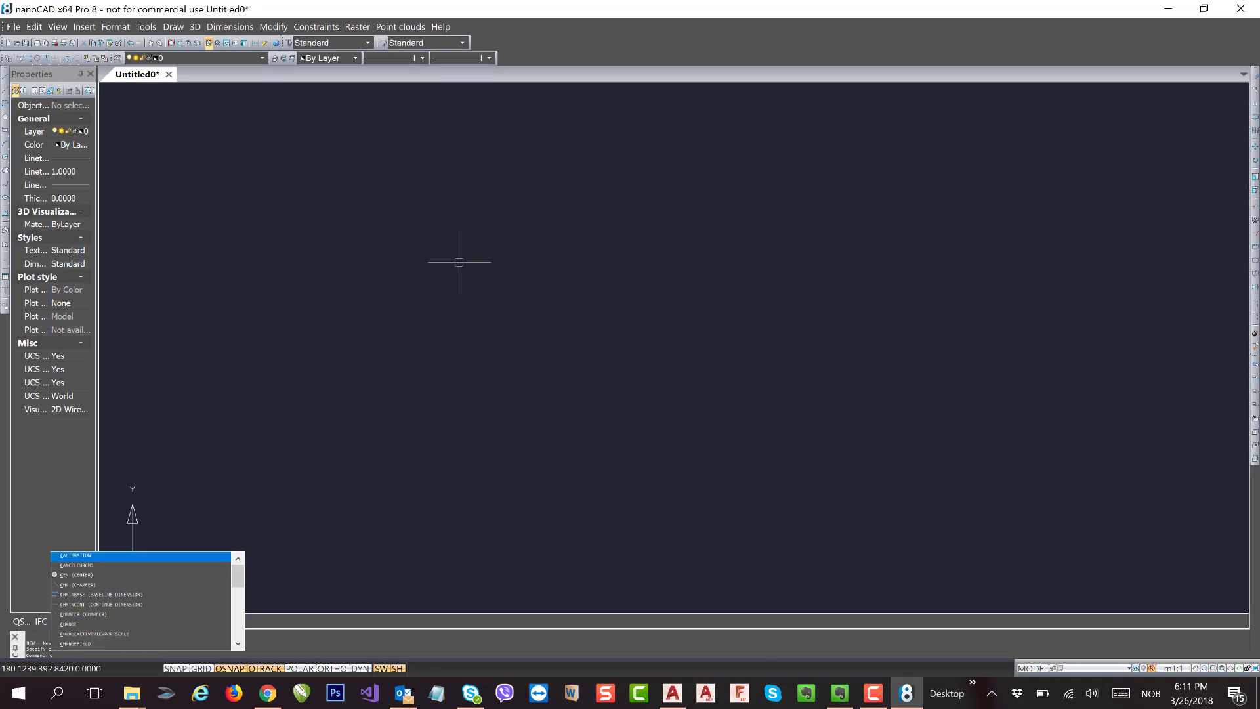
key(Return)
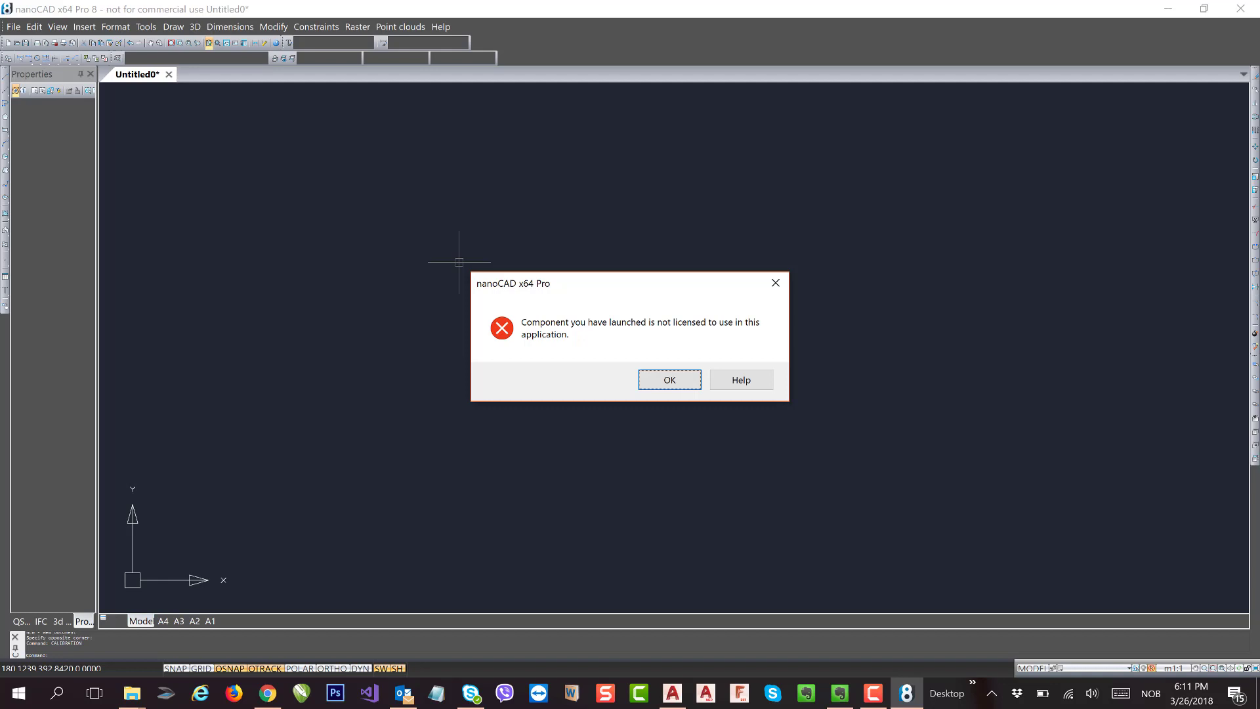
click(775, 283)
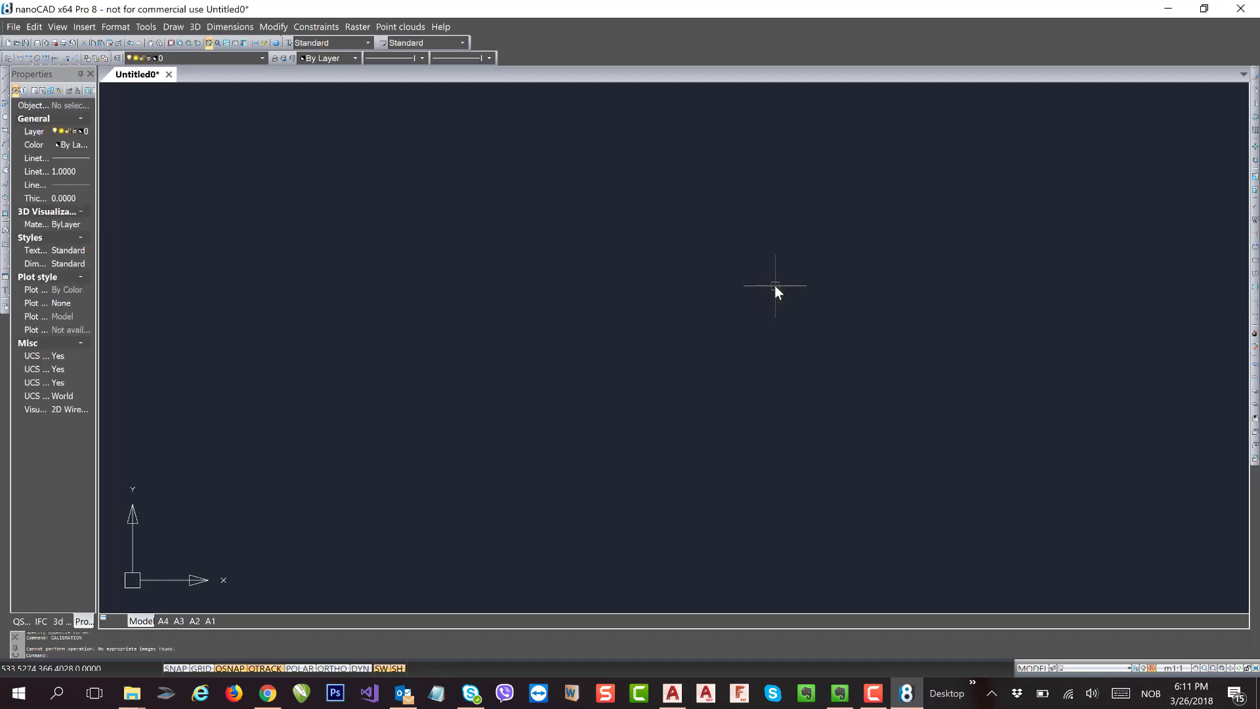
click(654, 356)
click(620, 331)
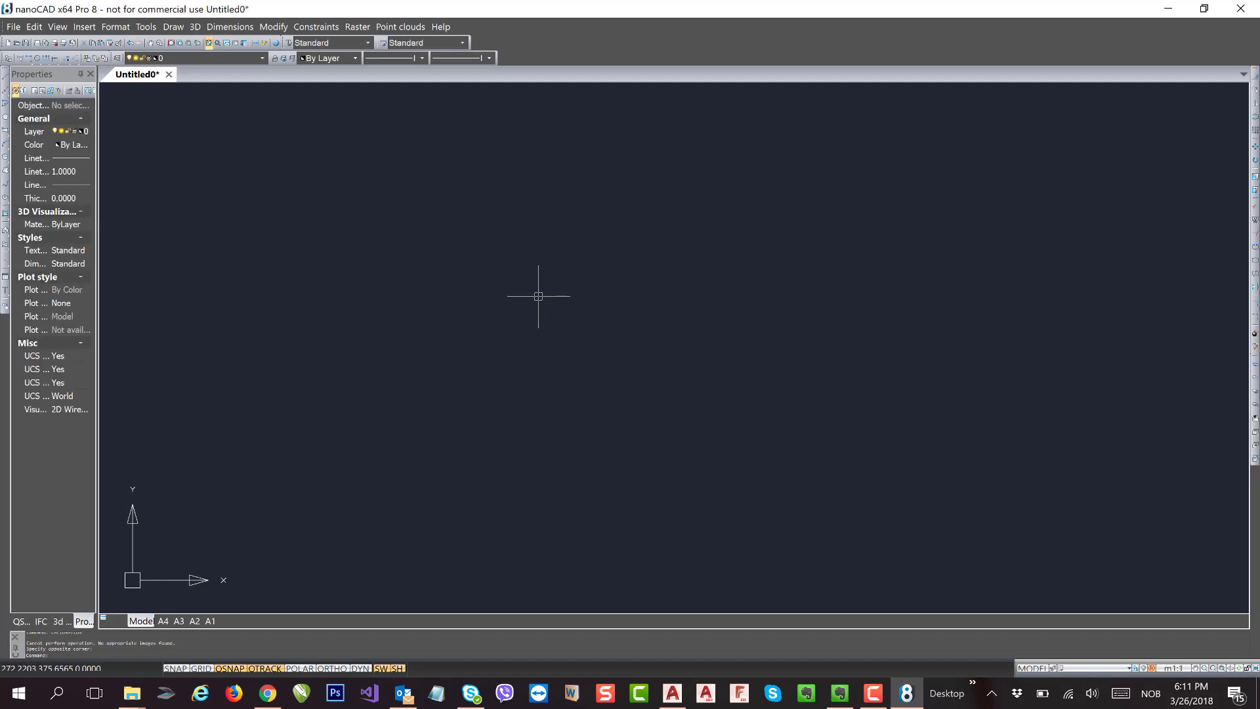
- Draw a circle with the new Cir alias and show the F2 command history
text(cir)
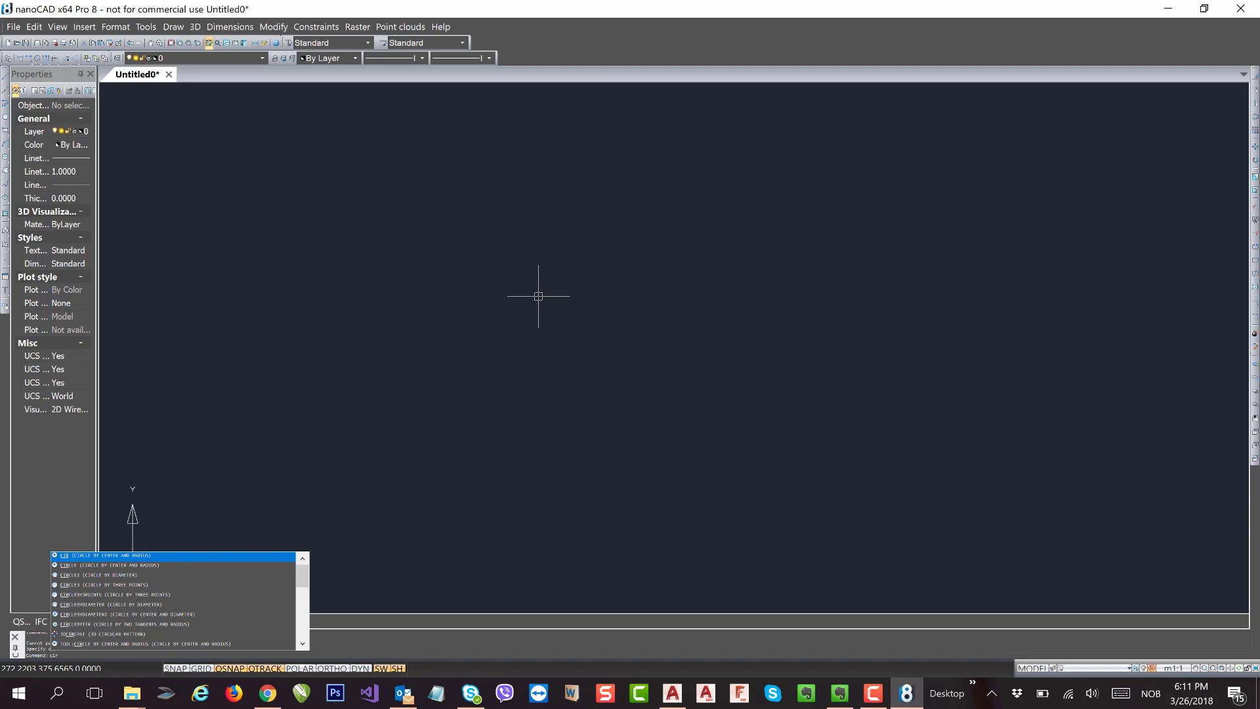
key(Return)
click(461, 259)
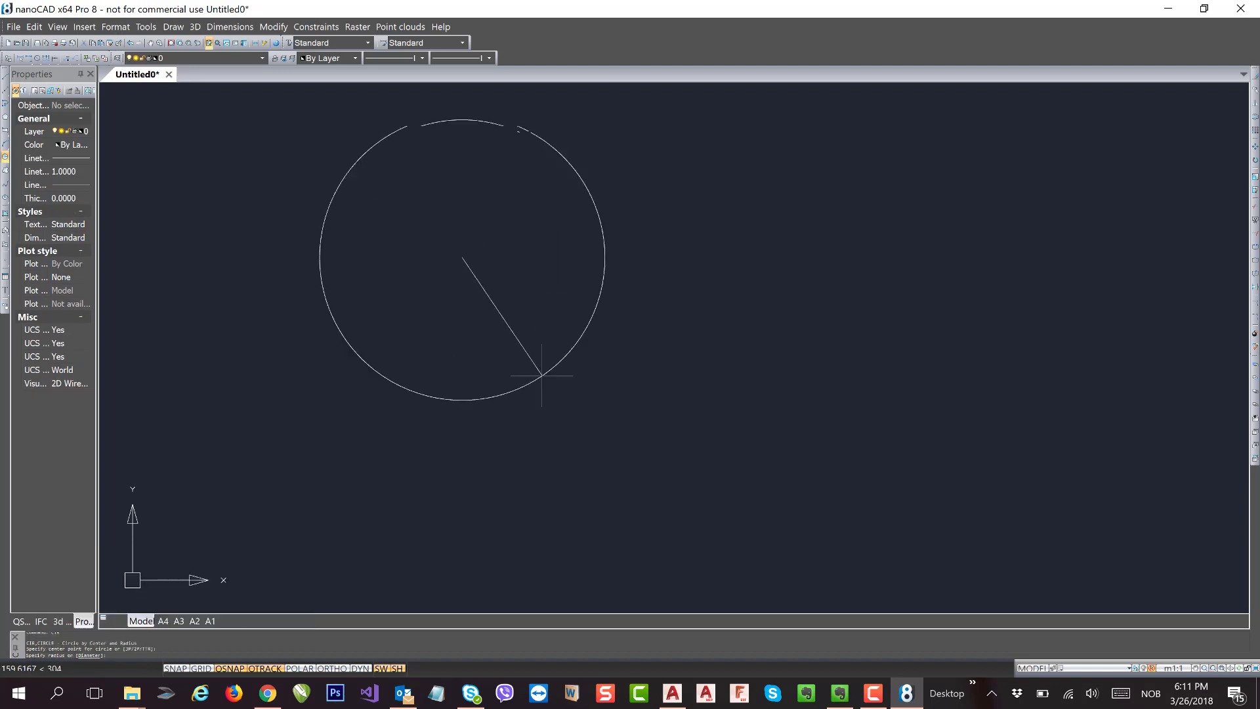
click(542, 367)
middle_drag(426, 321, 468, 365)
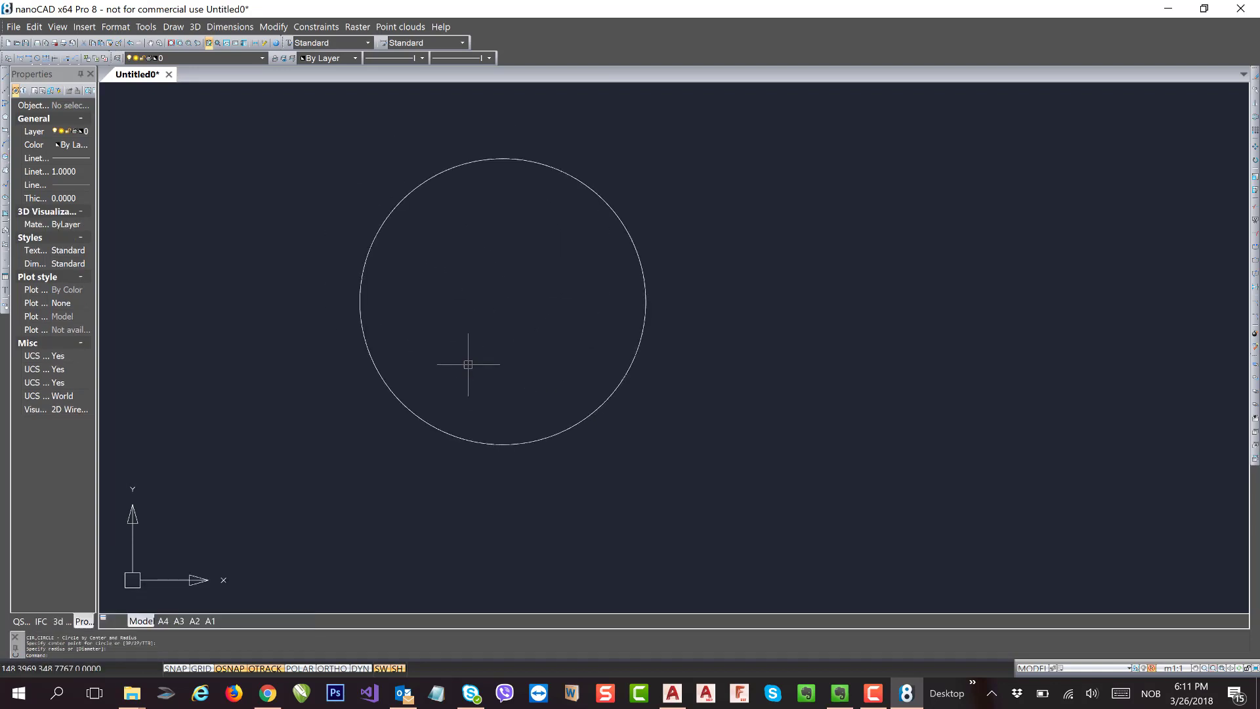
key(F2)
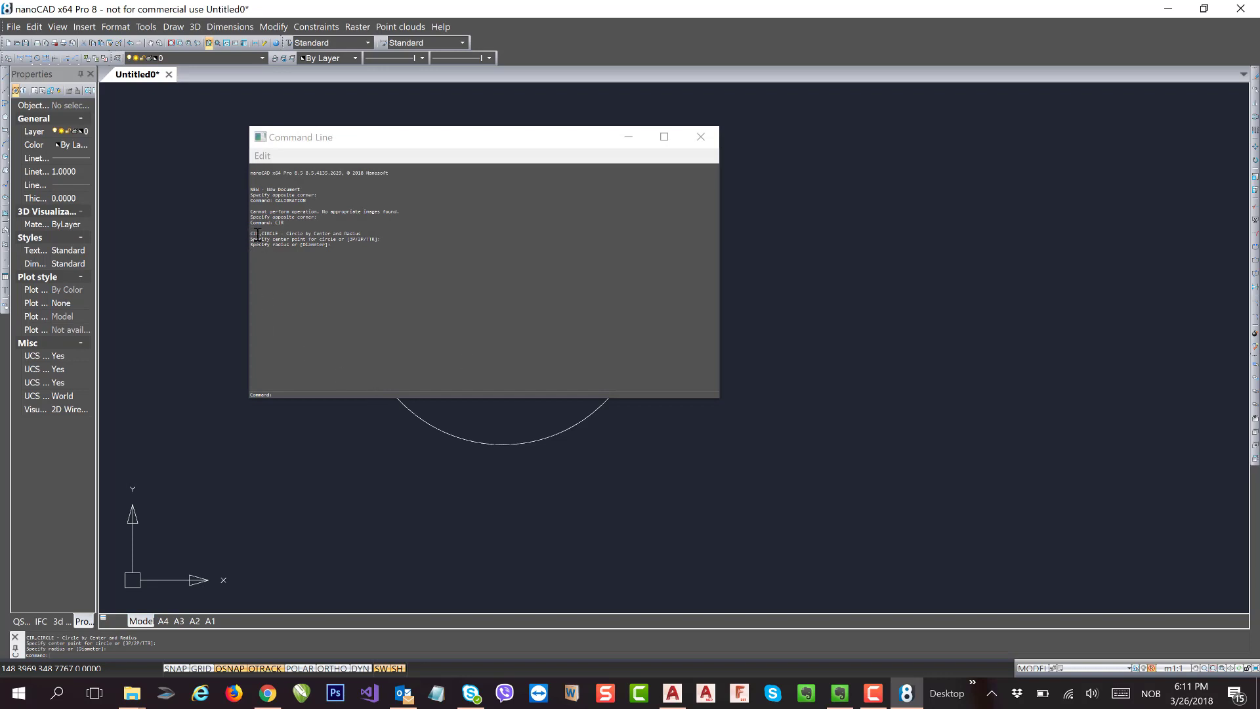
- Close the floating command history window and recentre the Cir-drawn circle in view
click(329, 234)
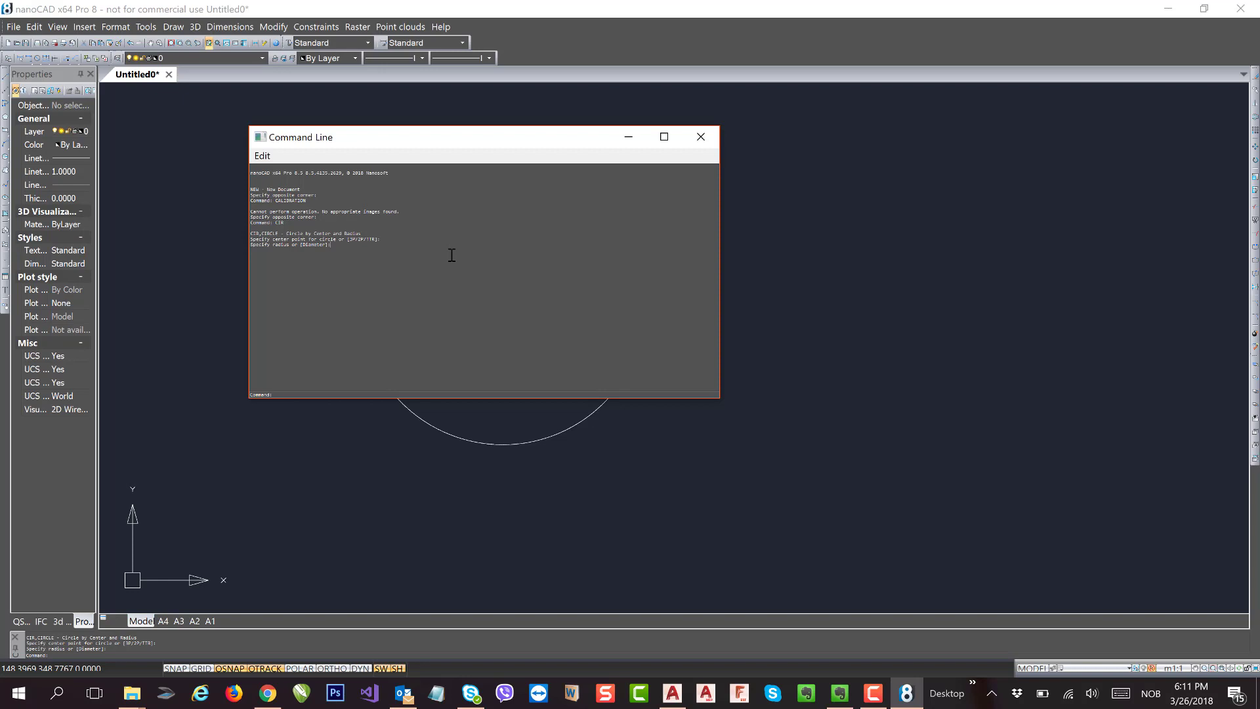
click(700, 137)
scroll(462, 172, down, 3)
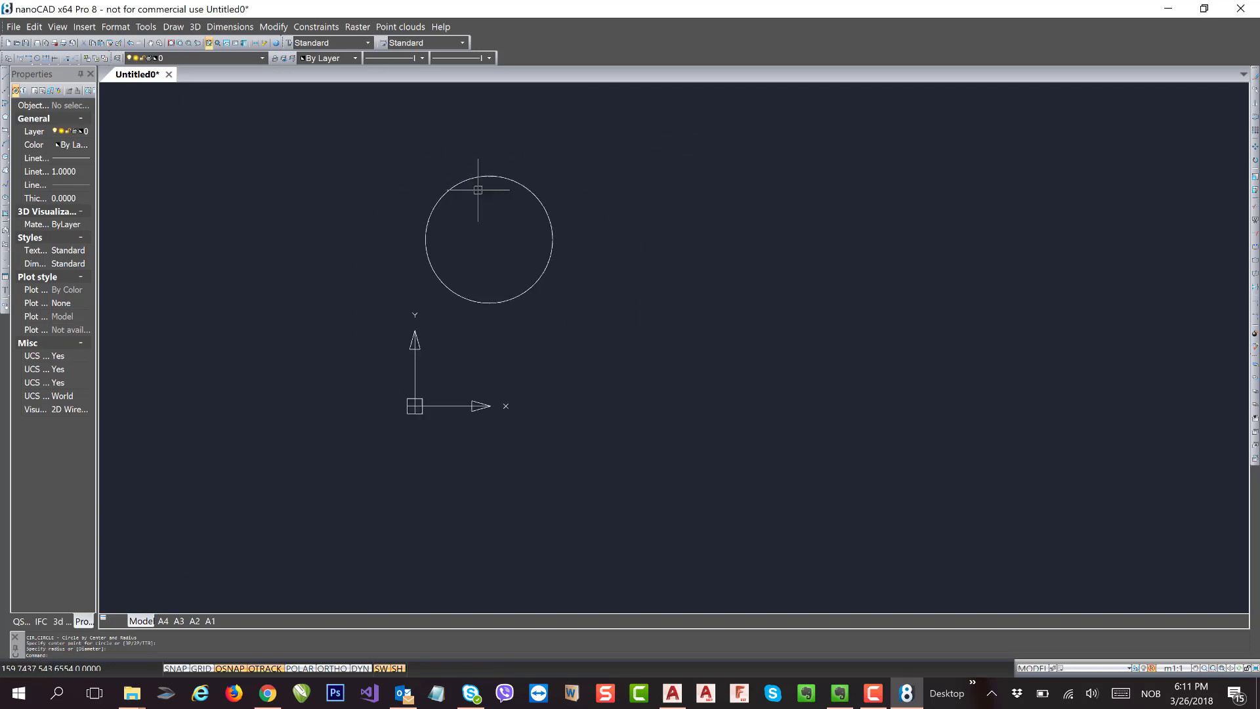
middle_drag(484, 191, 403, 216)
- Search *Circle in Customize Interface to confirm aliases Cir;CIRCLE, then cancel and minimize nanoCAD
click(148, 25)
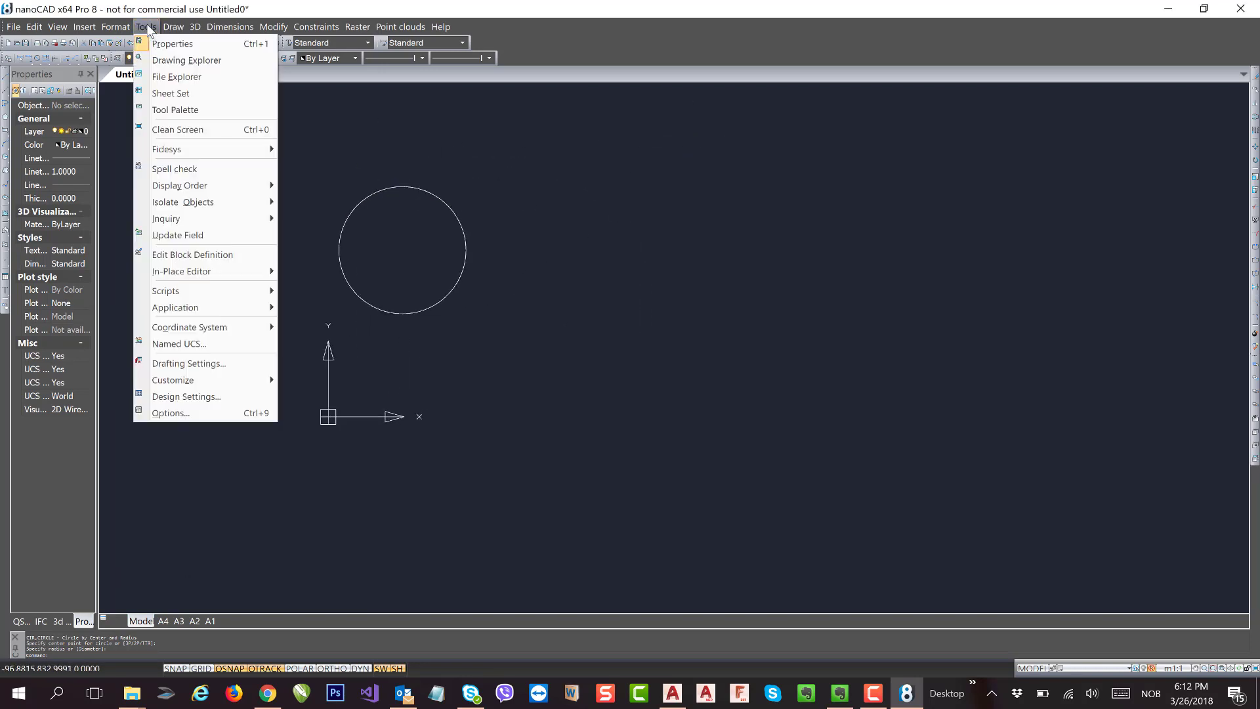
mouse_move(201, 379)
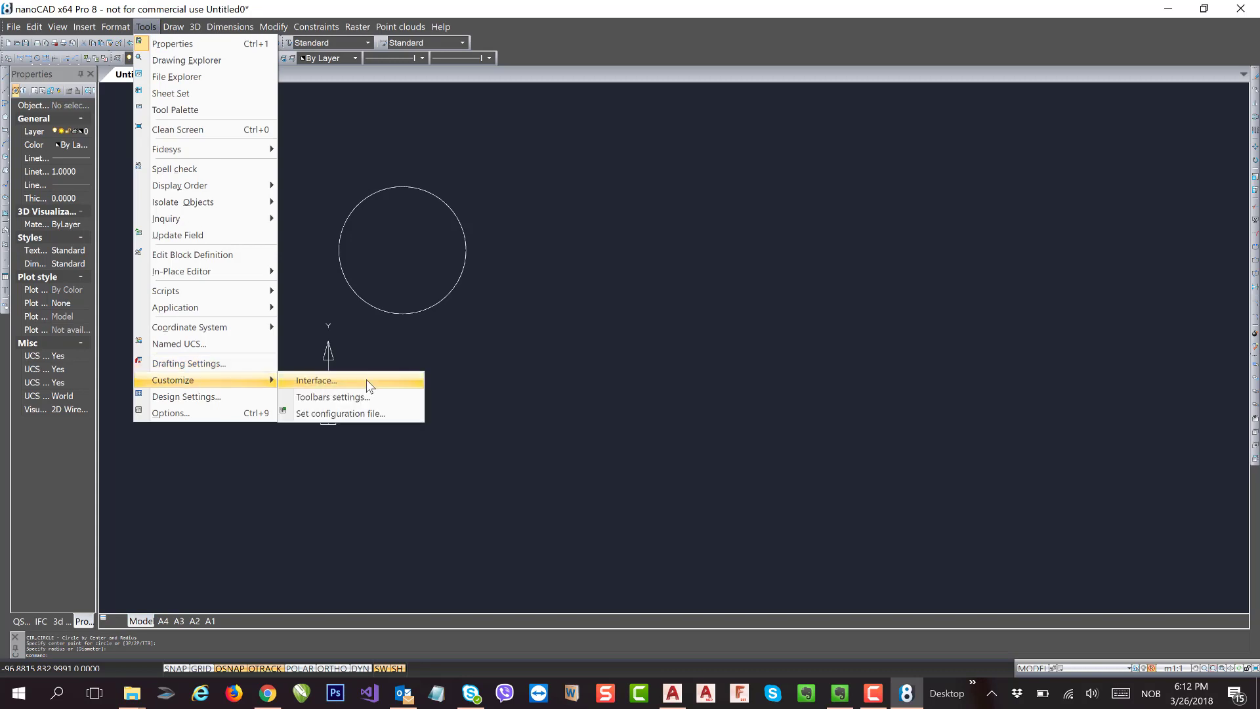
click(366, 380)
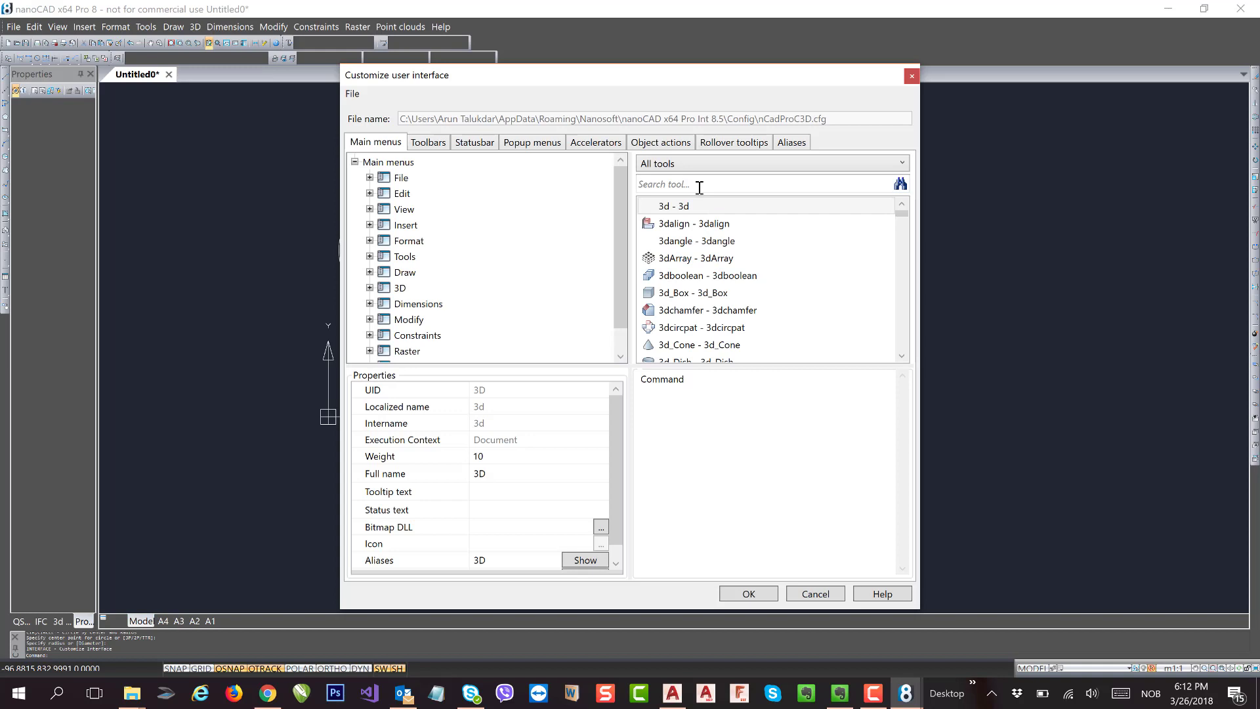
click(700, 187)
text(*Circle)
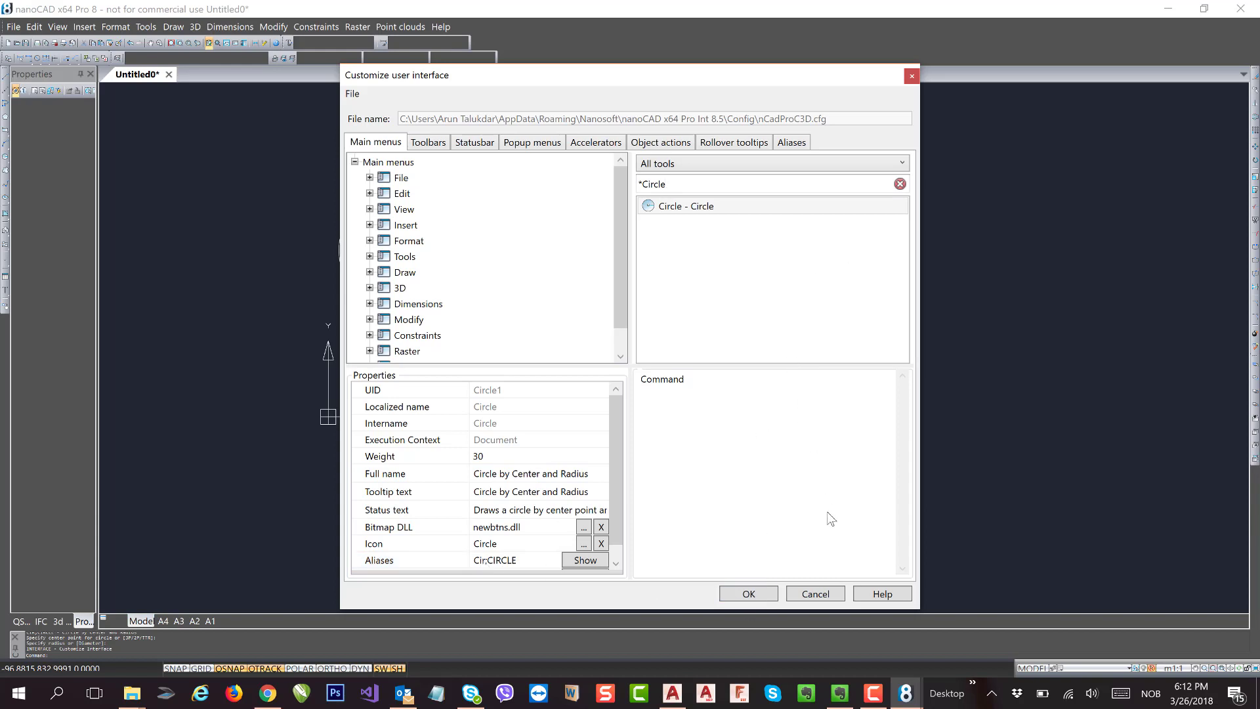
click(816, 594)
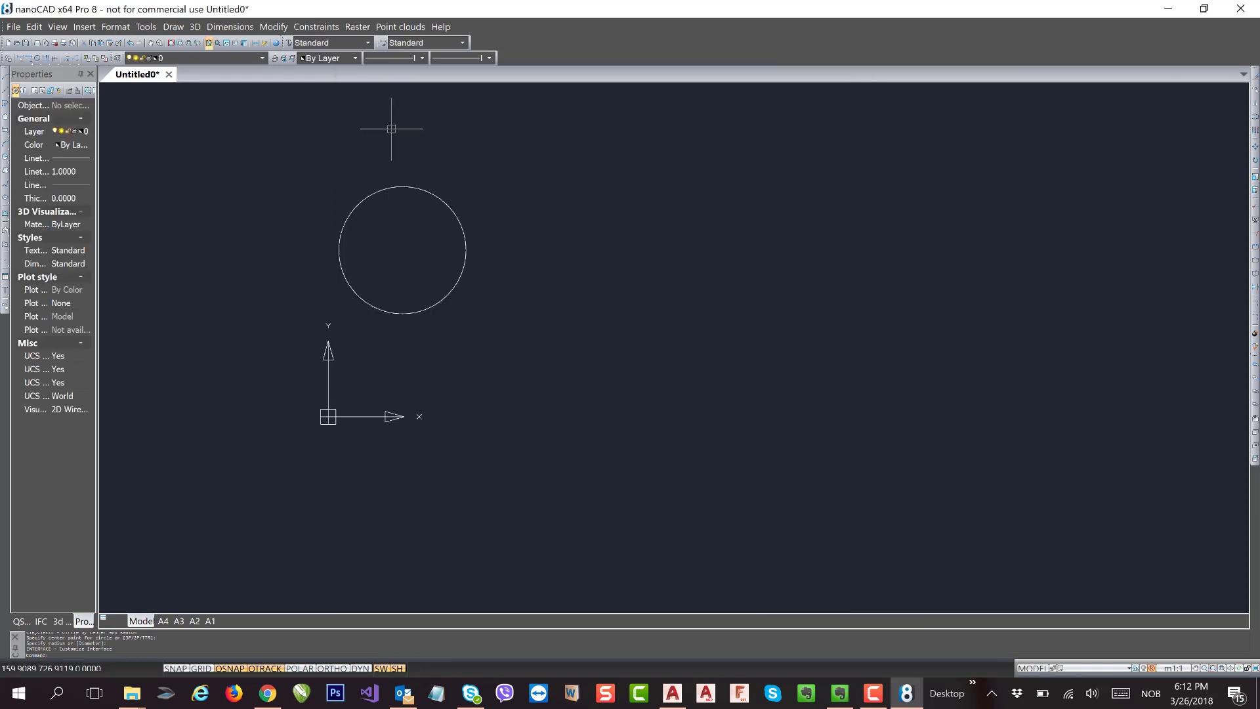
click(1171, 11)
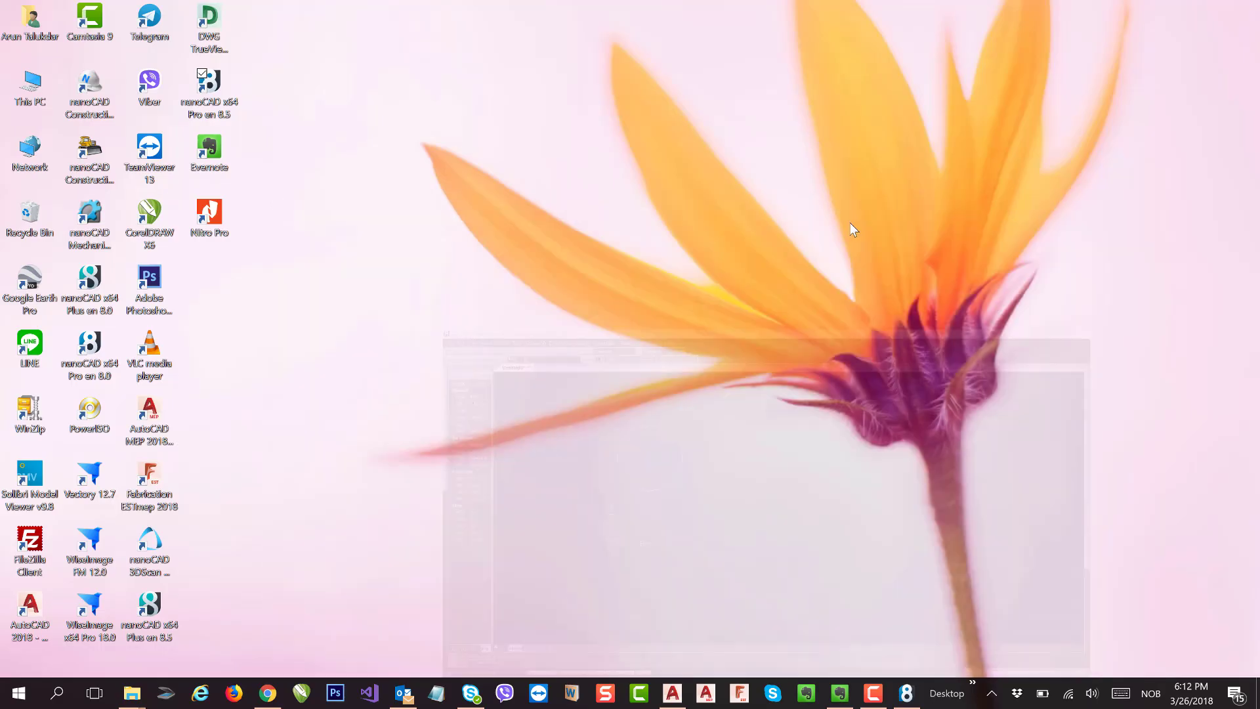